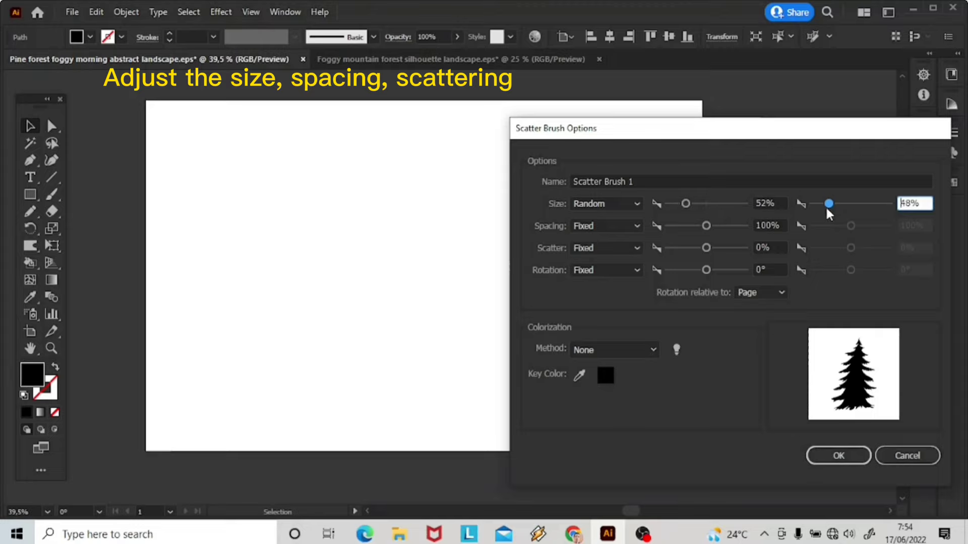
# Set the scatter brush's spacing to Random, with values of 5% and 3%.
pyautogui.click(605, 226)
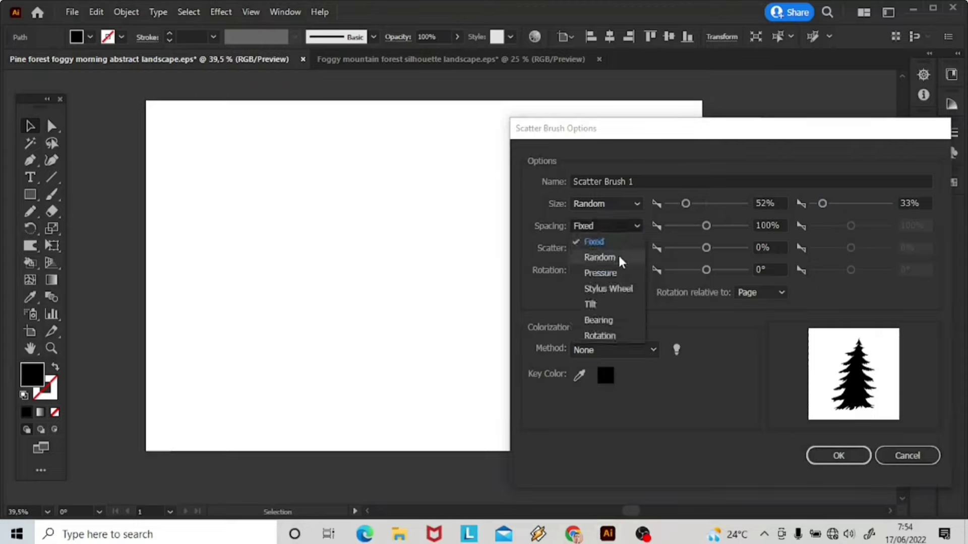
pyautogui.click(619, 258)
pyautogui.moveTo(850, 225); pyautogui.dragTo(816, 225)
pyautogui.moveTo(706, 225); pyautogui.dragTo(668, 225)
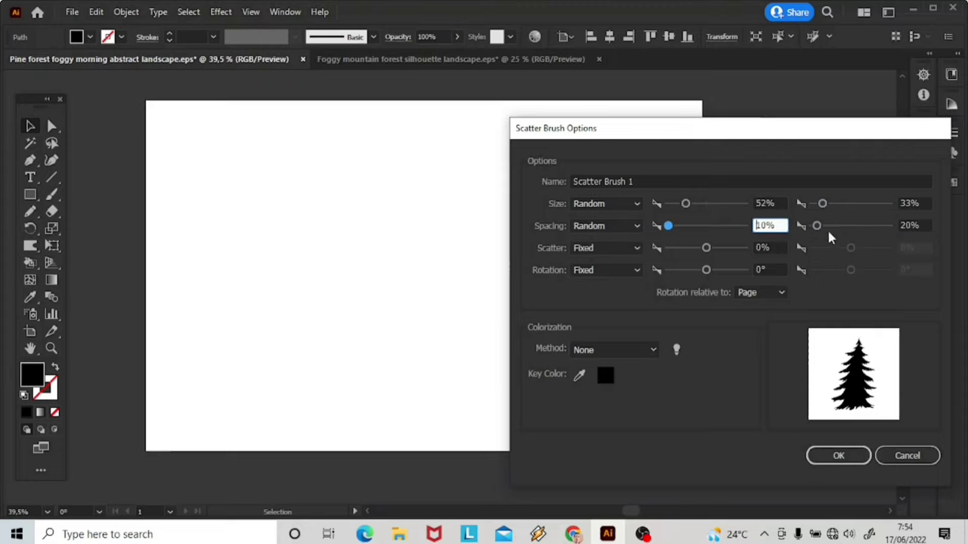
pyautogui.moveTo(816, 225); pyautogui.dragTo(780, 225)
pyautogui.write('5')
pyautogui.click(915, 227)
pyautogui.write('3')
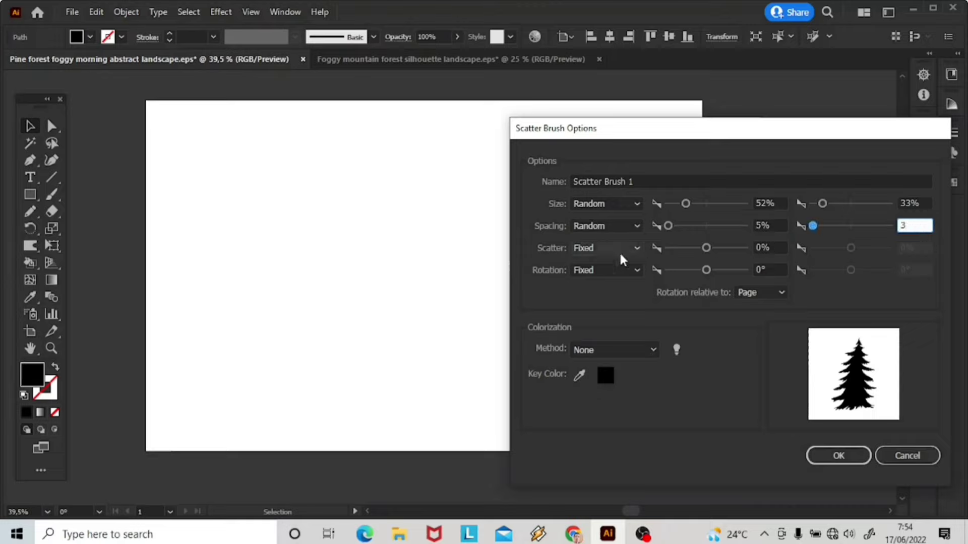
# Set the brush's scatter to Random with values of 15% and 20%, and accept the brush options.
pyautogui.click(619, 251)
pyautogui.click(619, 280)
pyautogui.click(916, 248)
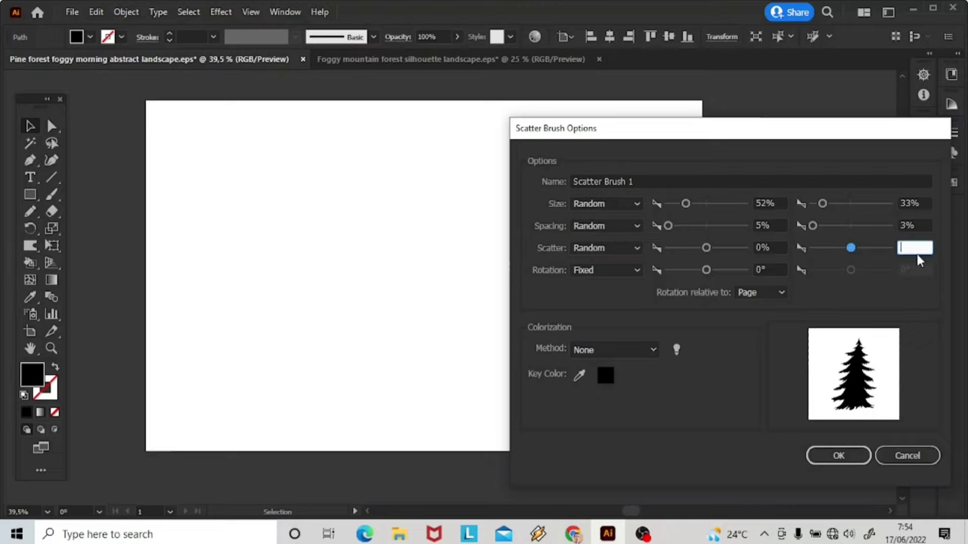
pyautogui.click(779, 248)
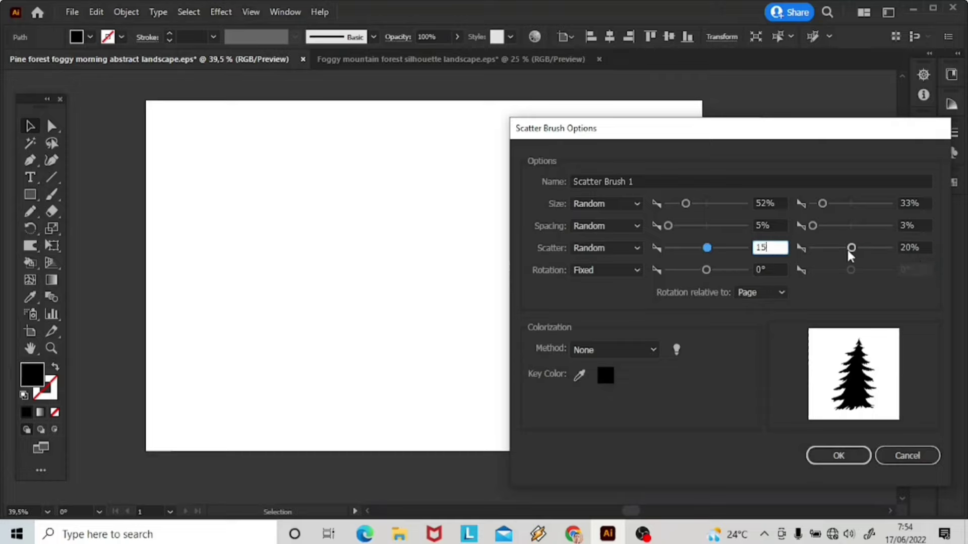
pyautogui.press('Tab')
pyautogui.click(838, 455)
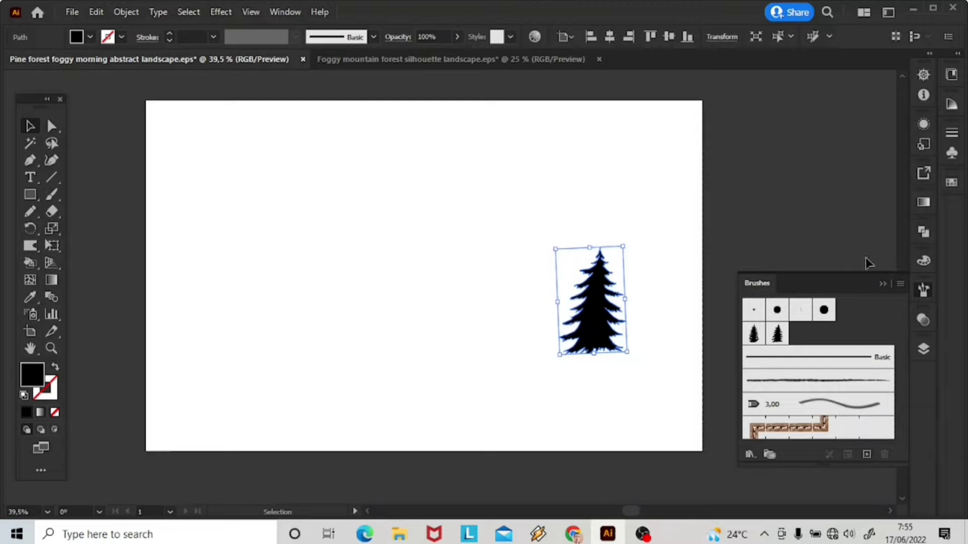
# Delete the original pine tree from the artboard and choose the new pine scatter brush for the Paintbrush tool.
pyautogui.press('Delete')
pyautogui.press('b')
pyautogui.click(923, 289)
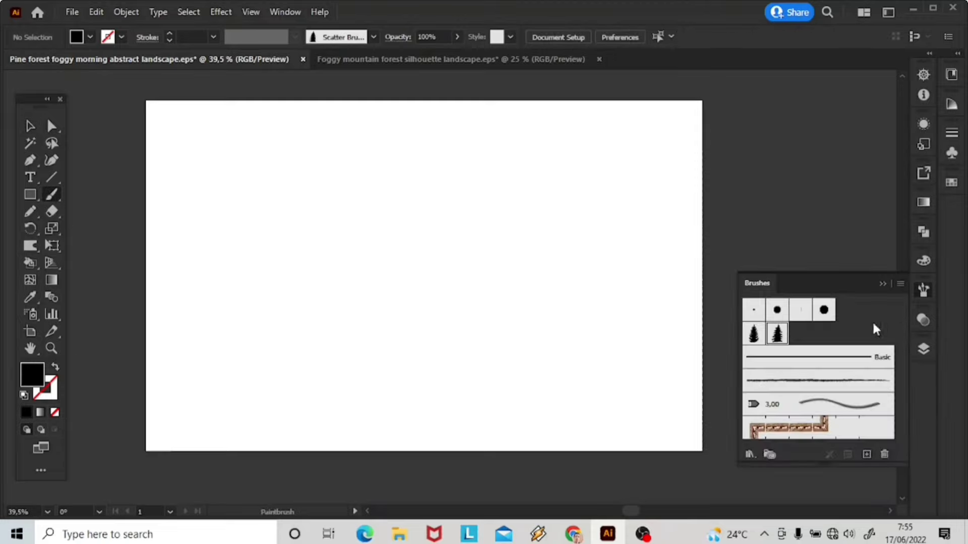
pyautogui.click(777, 333)
pyautogui.click(882, 284)
# Paint test strokes with the pine brush across the middle of the artboard and remove them.
pyautogui.moveTo(403, 261); pyautogui.dragTo(625, 262)
pyautogui.hotkey('ctrl', 'z')
pyautogui.moveTo(402, 269); pyautogui.dragTo(573, 267)
pyautogui.hotkey('ctrl', 'z')
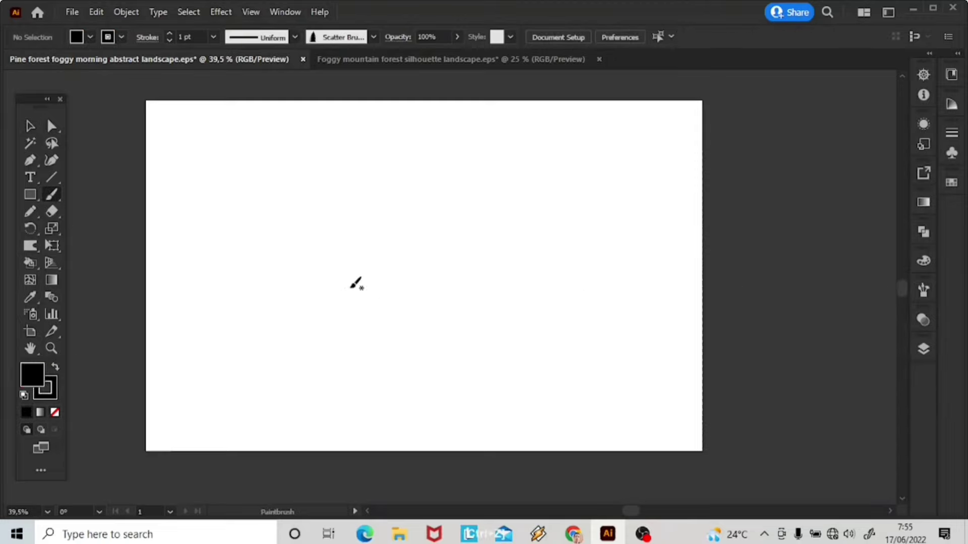
pyautogui.moveTo(355, 284); pyautogui.dragTo(592, 275)
pyautogui.press('v')
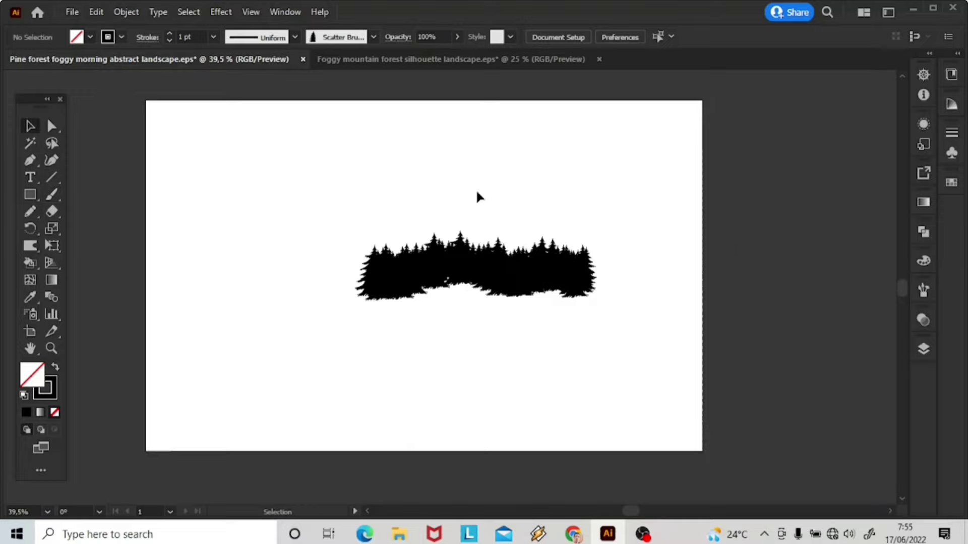
pyautogui.moveTo(341, 193); pyautogui.dragTo(490, 331)
pyautogui.press('Delete')
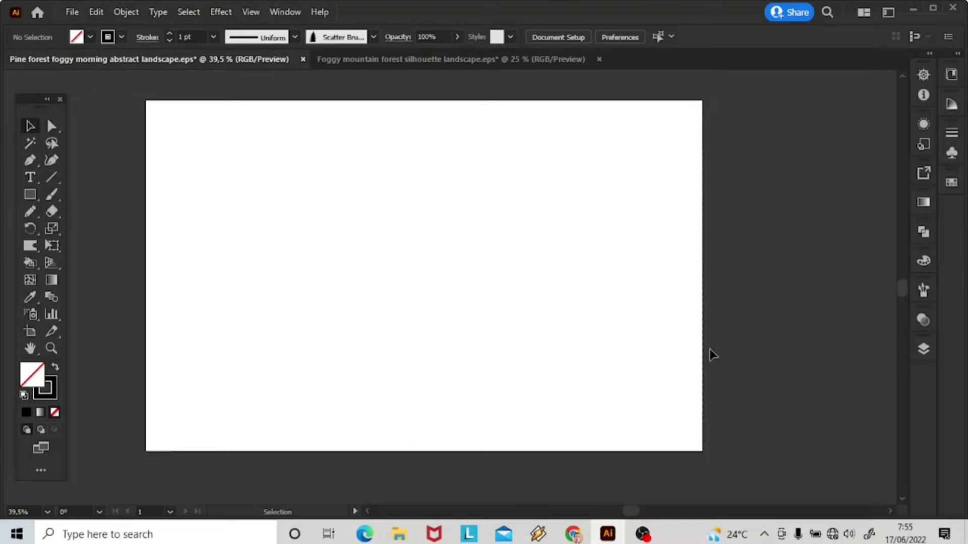
# Set the stroke to none and the fill to a white-to-black linear gradient.
pyautogui.click(50, 393)
pyautogui.click(55, 413)
pyautogui.click(32, 374)
pyautogui.click(882, 254)
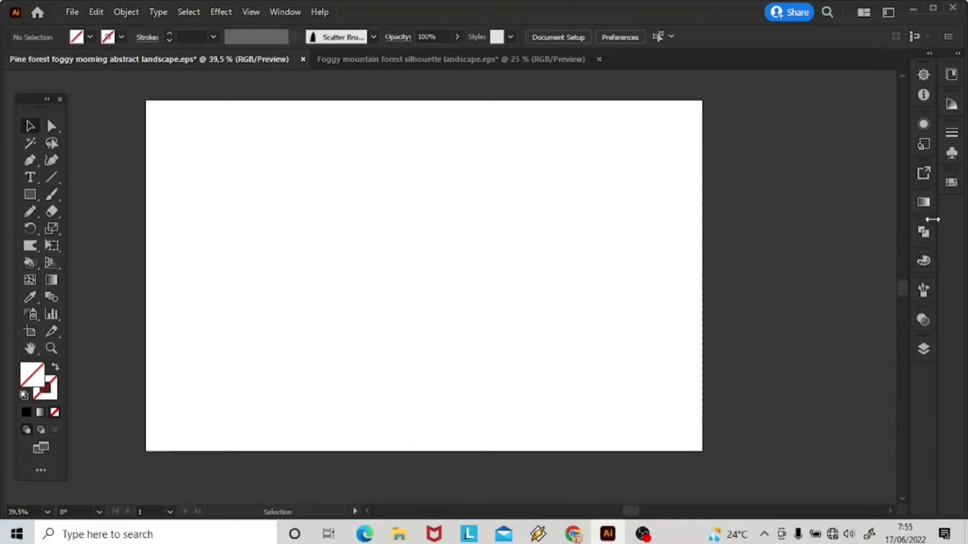
pyautogui.click(924, 203)
pyautogui.click(819, 305)
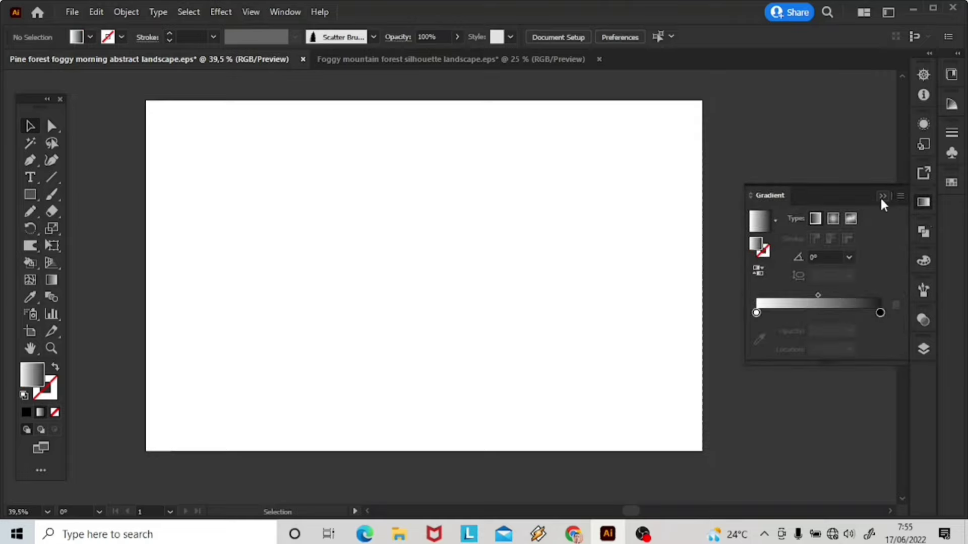
pyautogui.click(882, 196)
# Create a 1280 × 800 px rectangle and centre it horizontally and vertically on the artboard.
pyautogui.press('m')
pyautogui.click(484, 257)
pyautogui.press('Return')
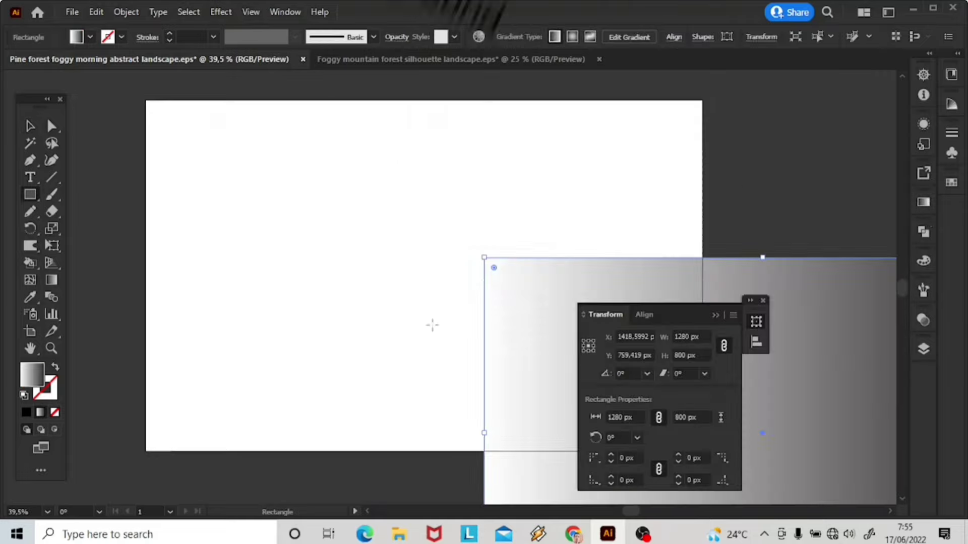
pyautogui.click(674, 37)
pyautogui.click(550, 77)
pyautogui.click(643, 77)
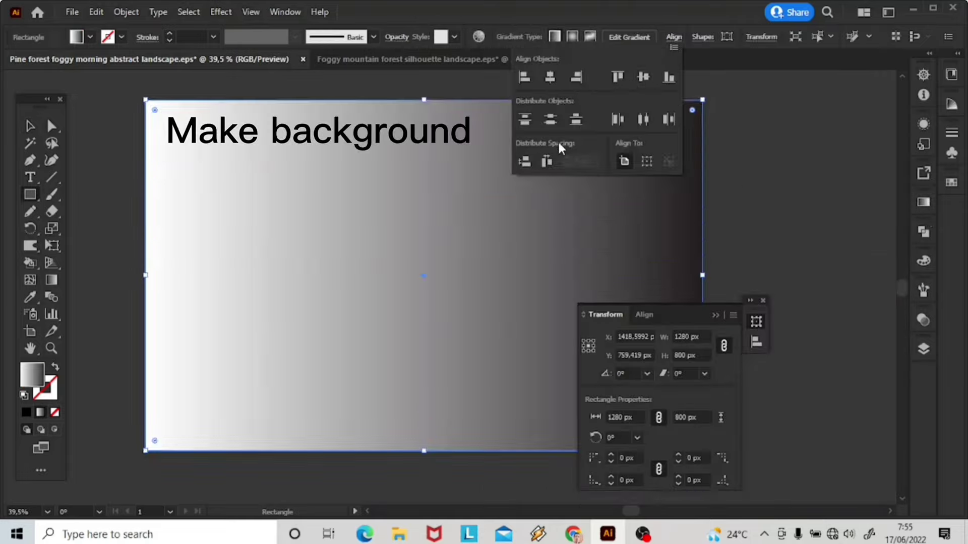
pyautogui.click(54, 283)
pyautogui.moveTo(464, 440); pyautogui.dragTo(470, 144)
pyautogui.hotkey('ctrl', 'z')
# Run the background rectangle's gradient vertically, from white at the bottom to dark grey at the top, and deselect it.
pyautogui.click(55, 282)
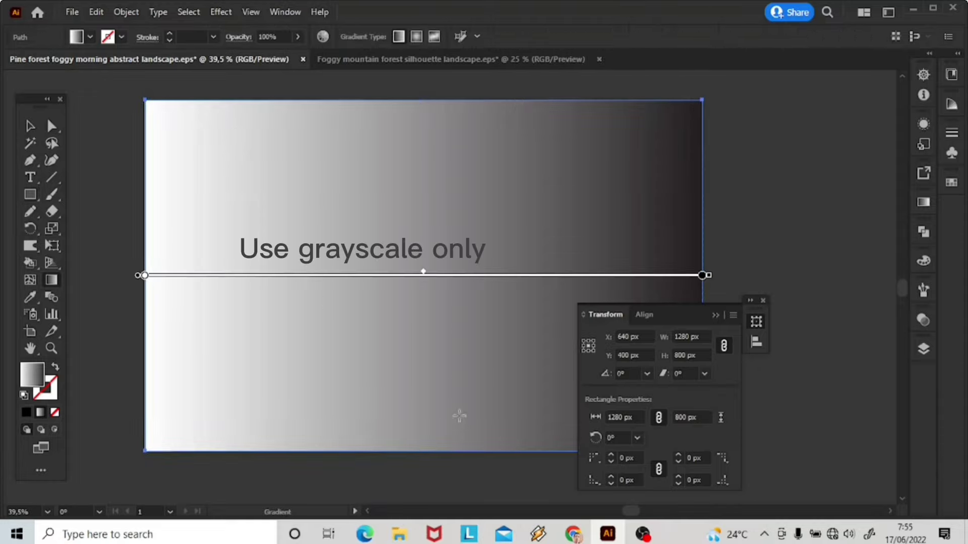
pyautogui.moveTo(458, 429)
pyautogui.mouseDown()
pyautogui.moveTo(460, 76)
pyautogui.moveTo(462, 199)
pyautogui.mouseUp()
pyautogui.click(30, 126)
pyautogui.click(716, 315)
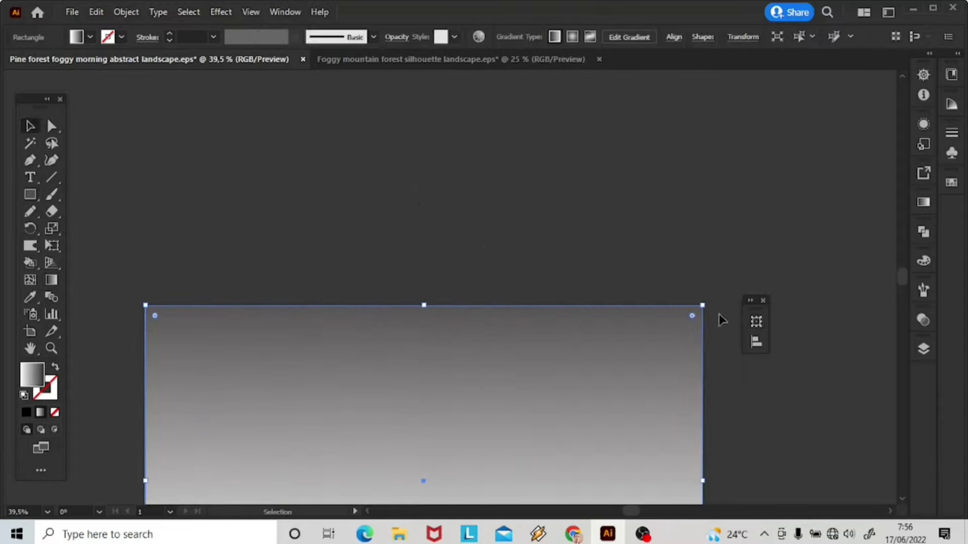
pyautogui.moveTo(902, 281); pyautogui.dragTo(900, 294)
pyautogui.click(763, 300)
pyautogui.click(807, 294)
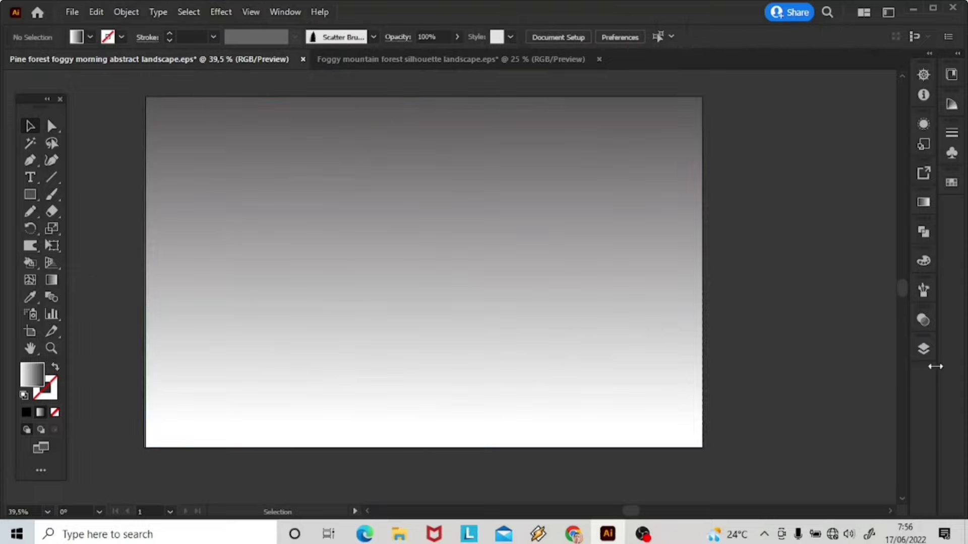
# Add a new layer above the background layer.
pyautogui.click(922, 349)
pyautogui.click(867, 480)
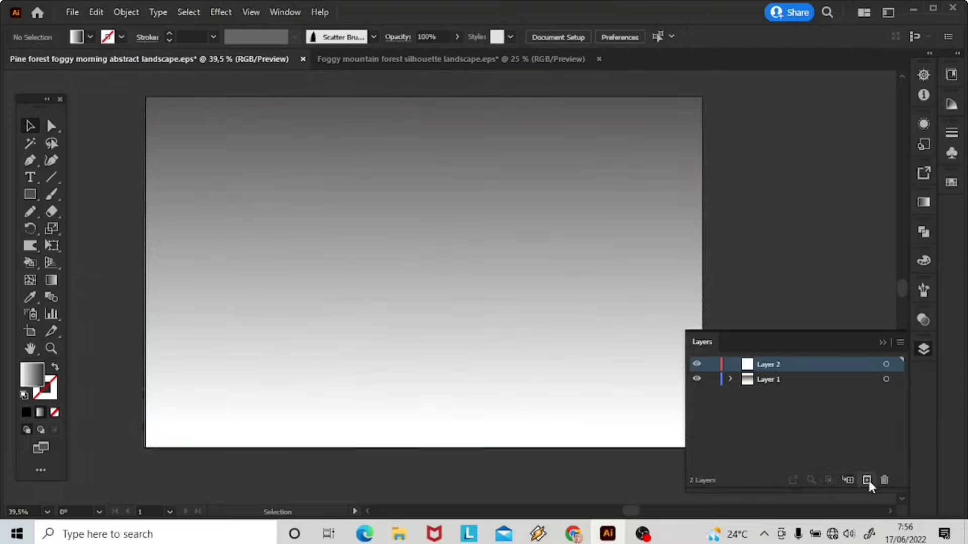
pyautogui.click(882, 342)
# Draw a closed mountain outline with the Pencil tool, extending past the artboard's sides and bottom, and move it up slightly.
pyautogui.press('n')
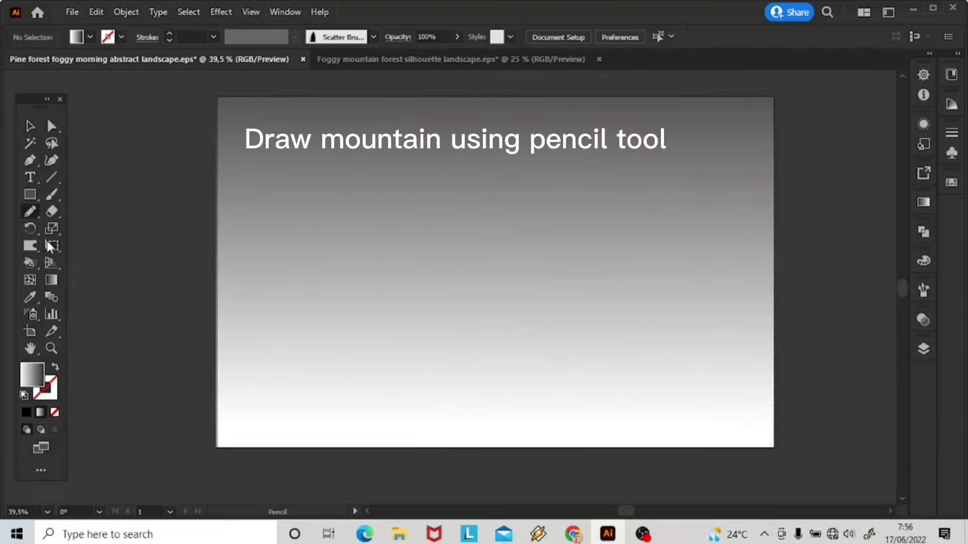
pyautogui.moveTo(786, 200)
pyautogui.mouseDown()
pyautogui.moveTo(536, 289)
pyautogui.moveTo(414, 266)
pyautogui.mouseUp()
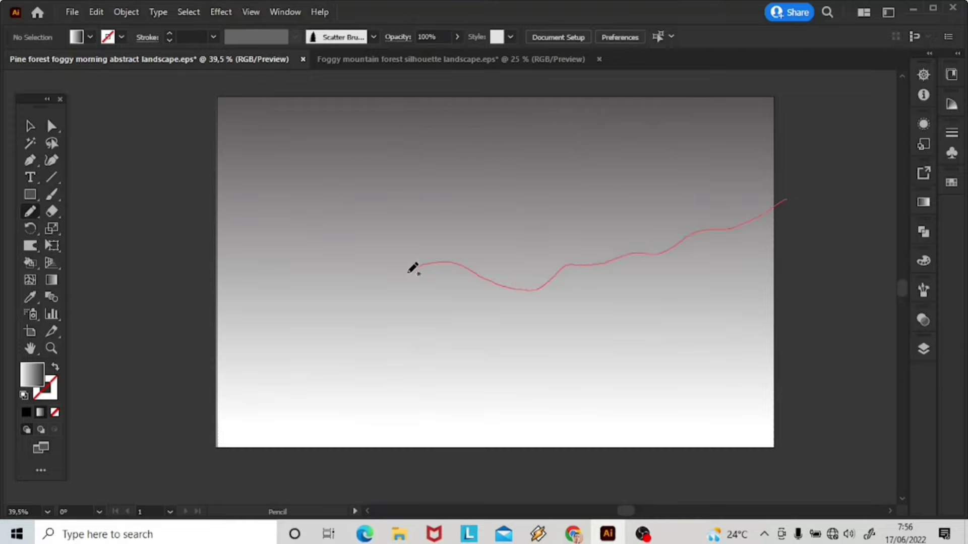
pyautogui.moveTo(247, 263)
pyautogui.mouseDown()
pyautogui.moveTo(178, 472)
pyautogui.moveTo(654, 471)
pyautogui.moveTo(821, 289)
pyautogui.moveTo(786, 202)
pyautogui.mouseUp()
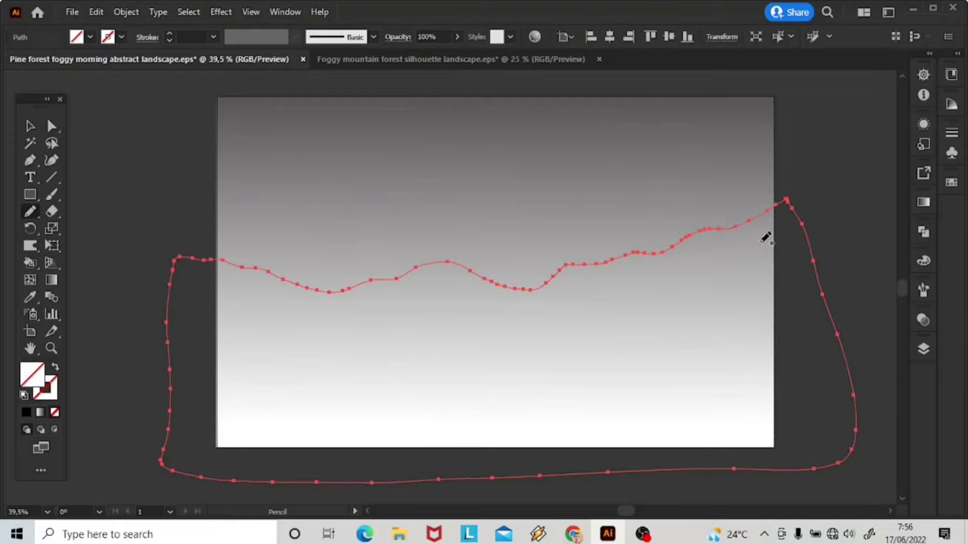
pyautogui.press('v')
pyautogui.moveTo(808, 242); pyautogui.dragTo(808, 222)
# Apply the pine tree scatter brush to the mountain outline.
pyautogui.click(923, 290)
pyautogui.click(776, 333)
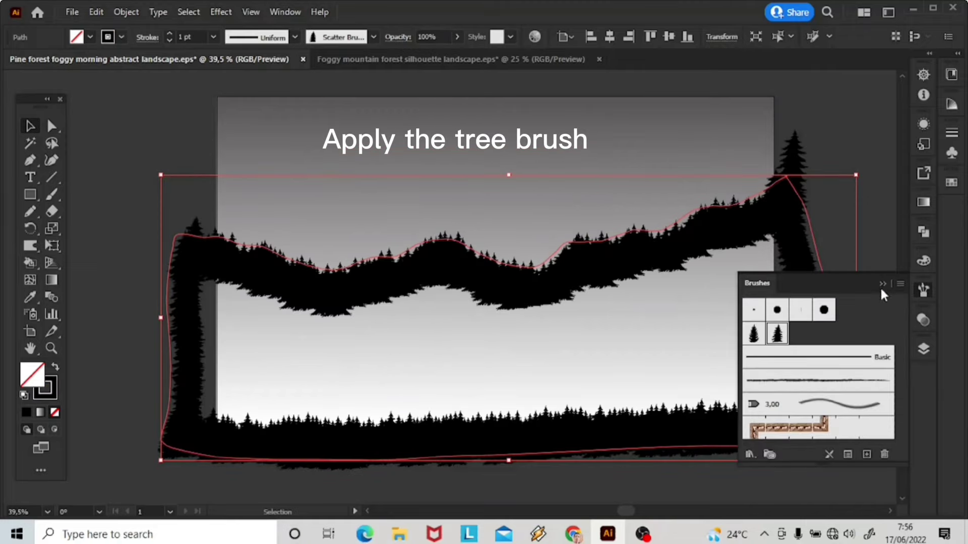
pyautogui.click(882, 285)
# Expand the appearance of the brushed mountain outline and unite its trees into one shape.
pyautogui.click(126, 12)
pyautogui.click(207, 189)
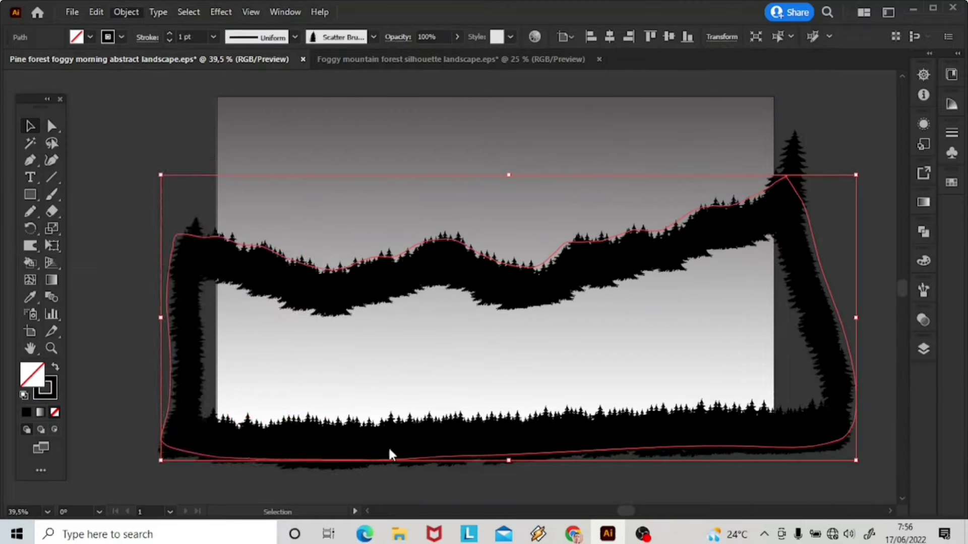
pyautogui.click(924, 235)
pyautogui.click(759, 264)
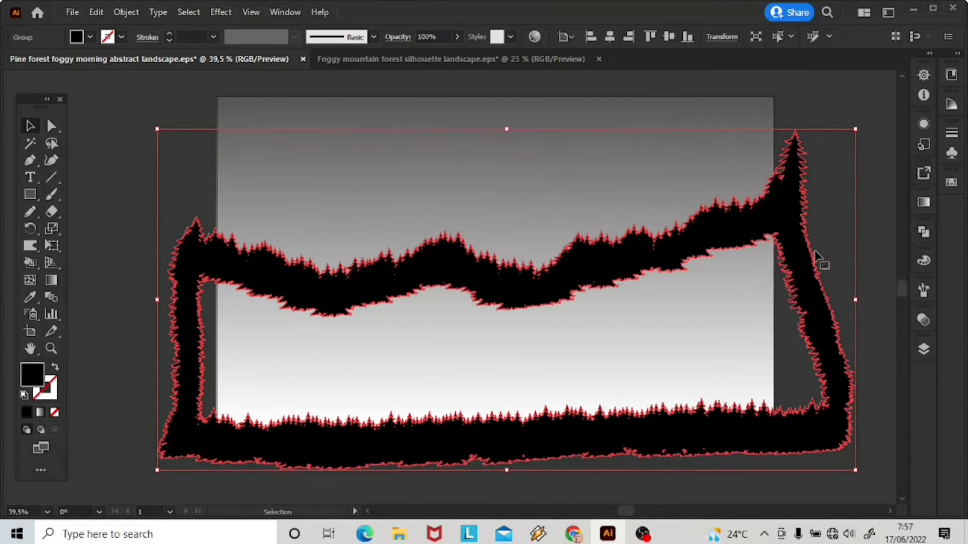
# Ungroup the united trees, release the compound path and delete the inner piece inside the mountain.
pyautogui.rightClick(770, 213)
pyautogui.click(822, 331)
pyautogui.rightClick(751, 222)
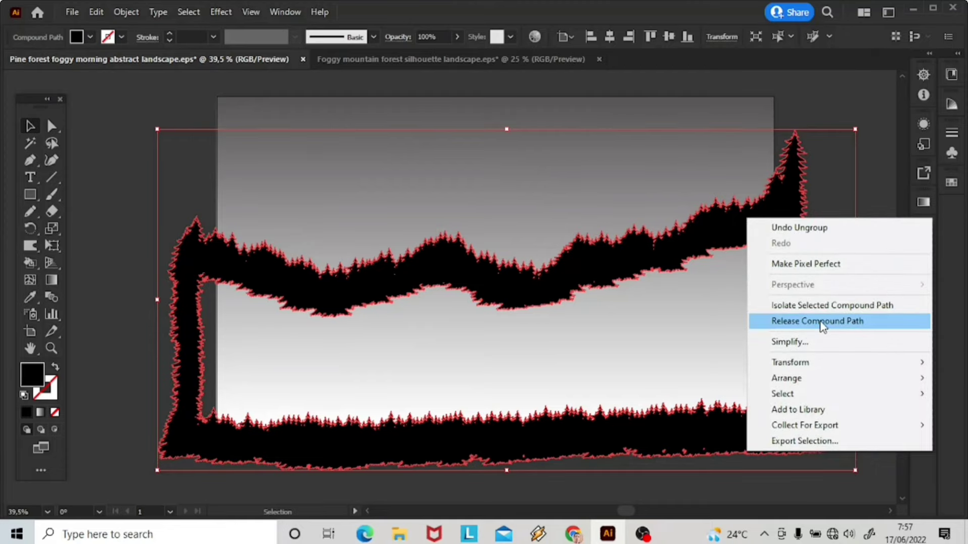
pyautogui.click(821, 322)
pyautogui.hotkey('ctrl', 'shift', 'a')
pyautogui.click(759, 351)
pyautogui.press('Delete')
# Nudge the mountain silhouette up and left, and narrow it slightly from both sides.
pyautogui.moveTo(803, 336); pyautogui.dragTo(792, 329)
pyautogui.moveTo(147, 294); pyautogui.dragTo(165, 293)
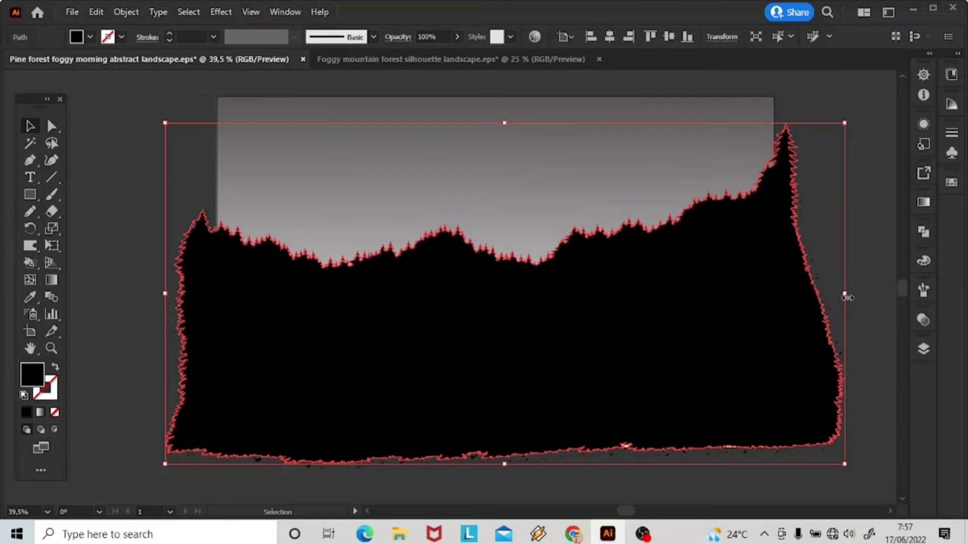
pyautogui.moveTo(846, 298); pyautogui.dragTo(833, 297)
# Copy the background's gradient fill onto the mountain silhouette with the Eyedropper.
pyautogui.click(30, 299)
pyautogui.click(441, 172)
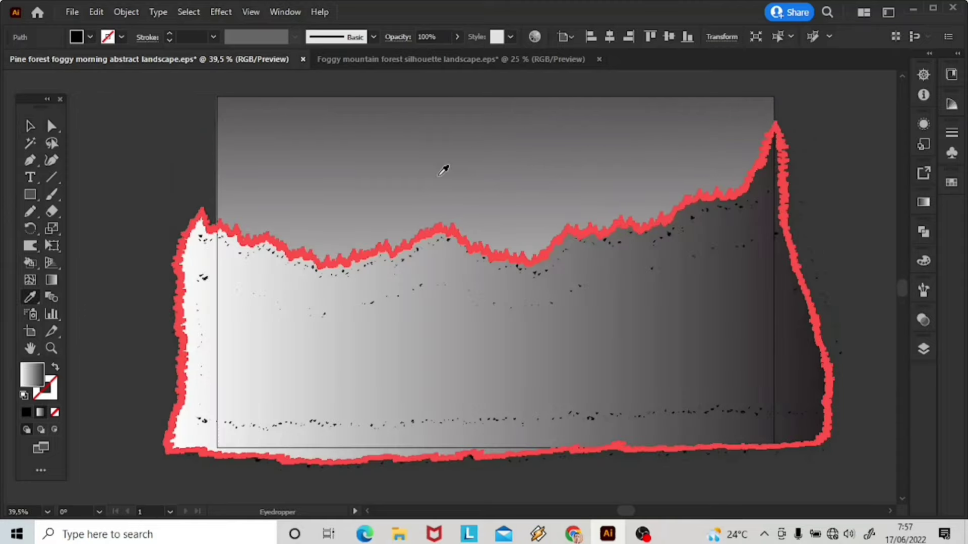
pyautogui.click(30, 127)
# Lock the mountain silhouette, delete the leftover black specks around it, and unlock everything.
pyautogui.click(126, 12)
pyautogui.moveTo(274, 108)
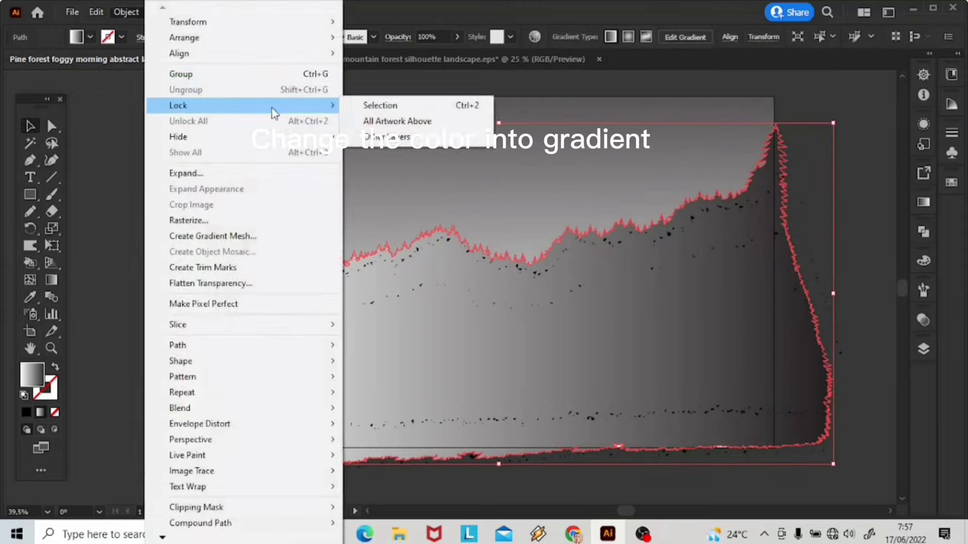
pyautogui.click(385, 104)
pyautogui.moveTo(830, 490); pyautogui.dragTo(847, 466)
pyautogui.press('Delete')
pyautogui.click(126, 11)
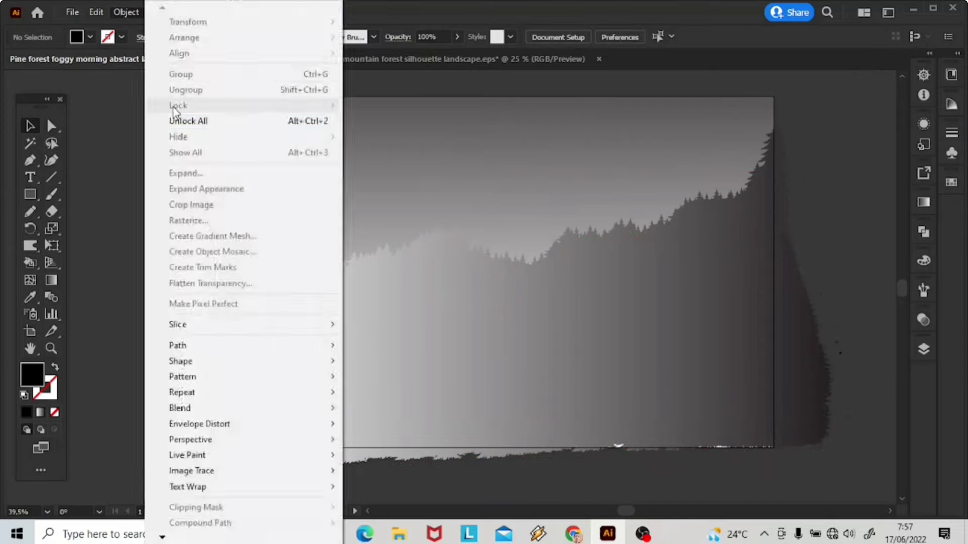
pyautogui.click(202, 121)
# Run the mountain's gradient vertically from white at its base to black near its peak, and lower the dark end slightly.
pyautogui.press('g')
pyautogui.moveTo(428, 440)
pyautogui.mouseDown()
pyautogui.moveTo(444, 213)
pyautogui.moveTo(426, 132)
pyautogui.mouseUp()
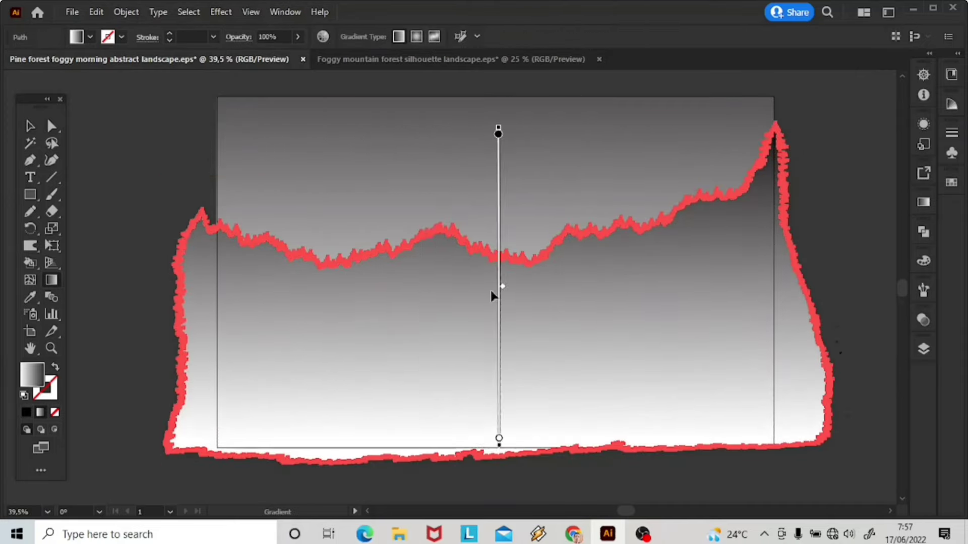
pyautogui.moveTo(499, 132); pyautogui.dragTo(499, 151)
pyautogui.click(31, 126)
pyautogui.click(156, 126)
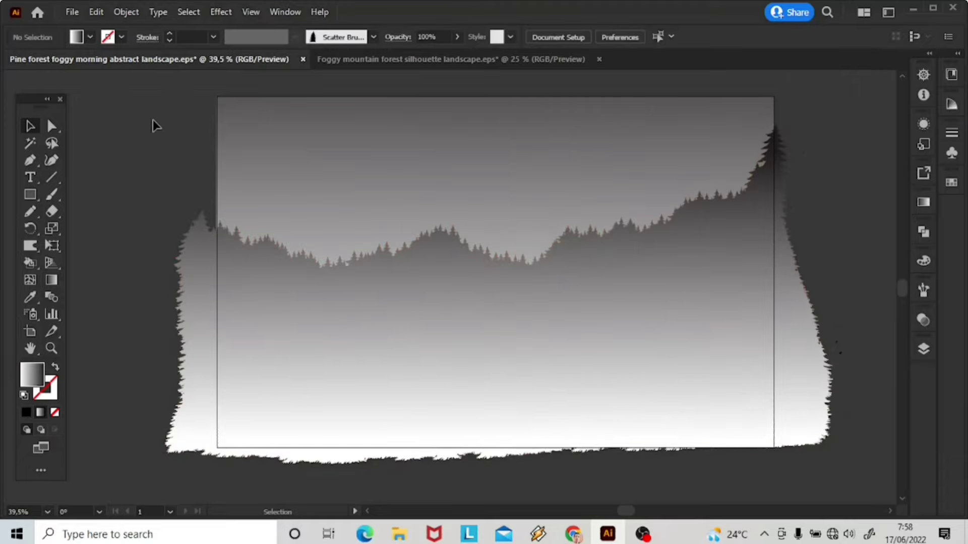
# Draw a second mountain outline with the Pencil tool, lower down in front of the first mountain.
pyautogui.press('n')
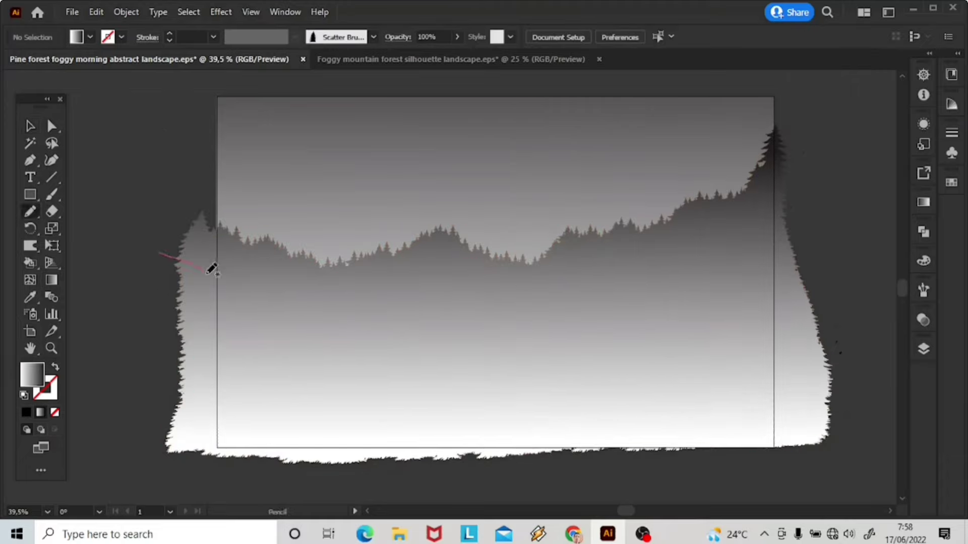
pyautogui.moveTo(392, 300); pyautogui.dragTo(573, 281)
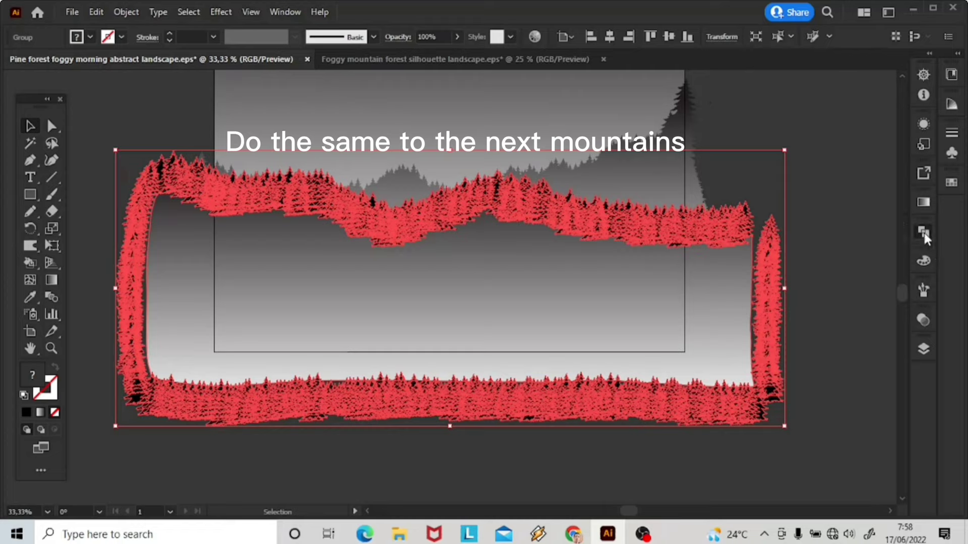
# Unite the second mountain's expanded trees and body into a single silhouette.
pyautogui.click(924, 232)
pyautogui.click(758, 263)
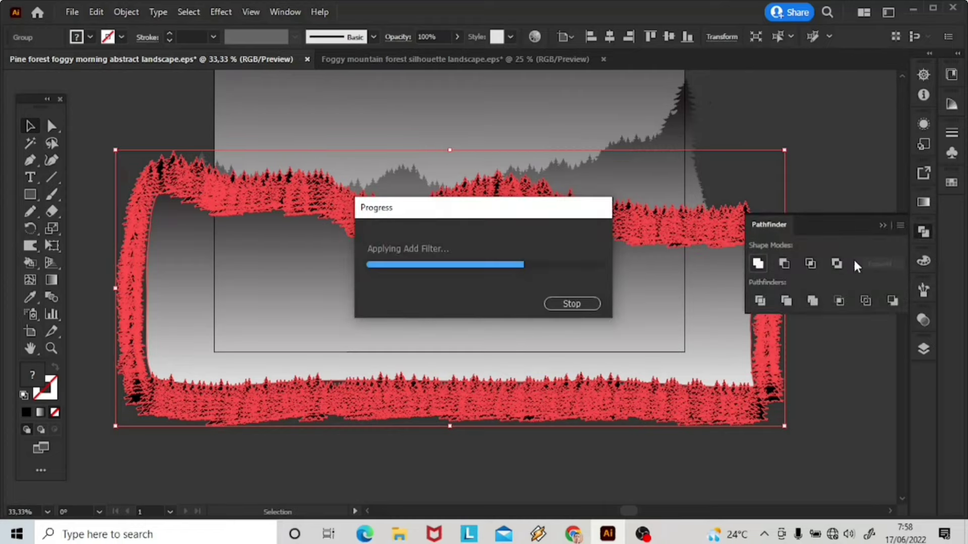
pyautogui.click(883, 225)
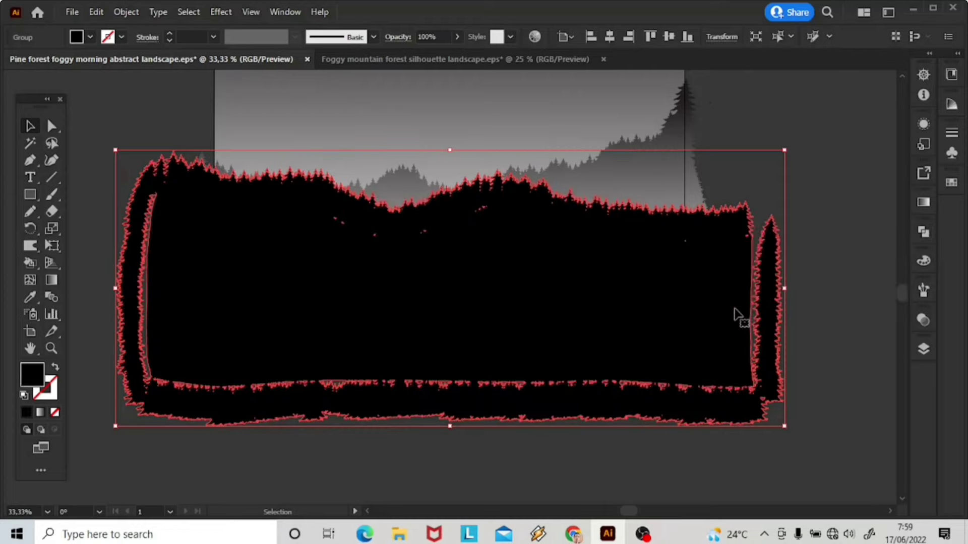
# Ungroup the second mountain's united silhouette and release its compound path.
pyautogui.rightClick(686, 278)
pyautogui.click(758, 154)
pyautogui.rightClick(687, 330)
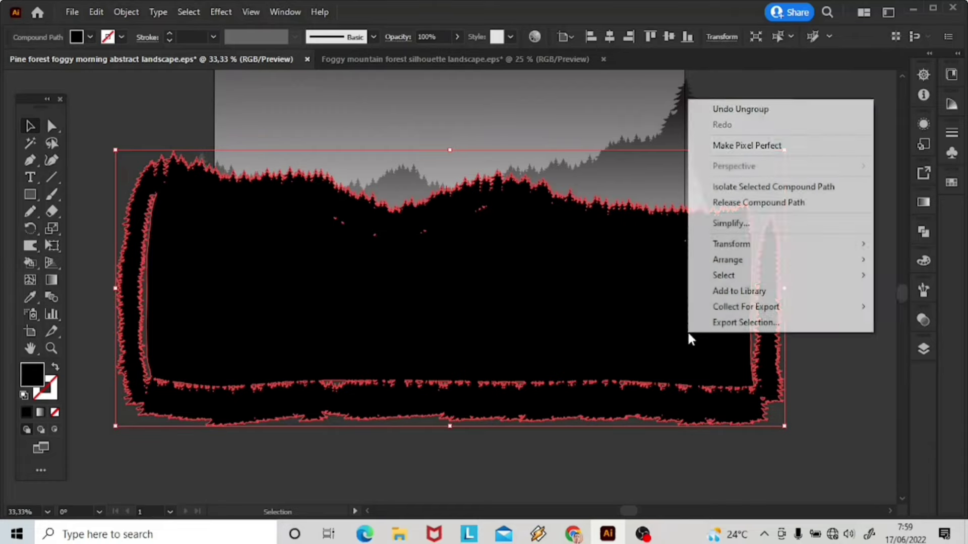
pyautogui.click(756, 202)
pyautogui.click(799, 284)
# Lock the first mountain silhouette and the second mountain silhouette in front of it.
pyautogui.click(654, 174)
pyautogui.click(126, 12)
pyautogui.moveTo(252, 106)
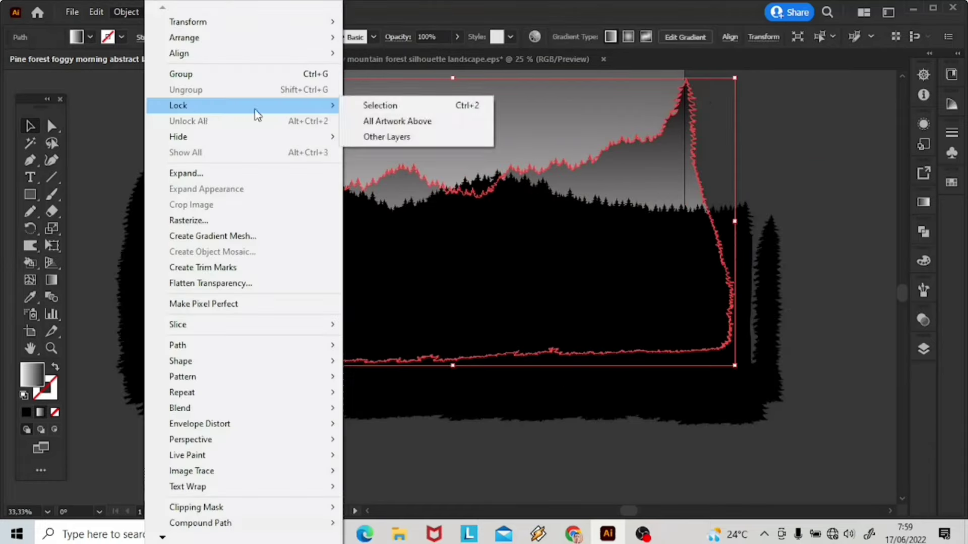
pyautogui.click(383, 104)
pyautogui.click(763, 261)
pyautogui.click(126, 11)
pyautogui.moveTo(214, 106)
pyautogui.click(384, 102)
# Delete the second mountain's leftover small pieces and unlock all objects.
pyautogui.moveTo(119, 199); pyautogui.dragTo(834, 458)
pyautogui.click(831, 453)
pyautogui.moveTo(698, 310); pyautogui.dragTo(684, 331)
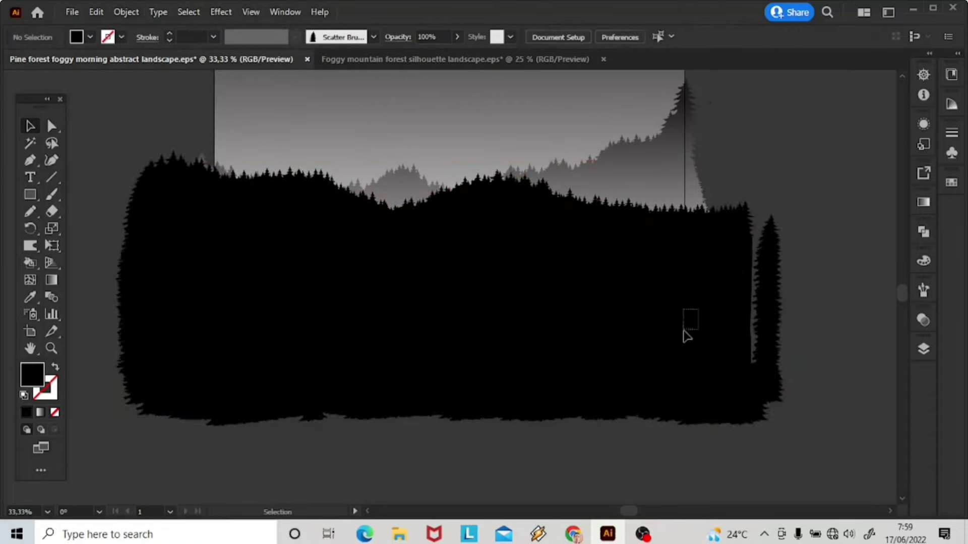
pyautogui.click(126, 12)
pyautogui.click(146, 119)
pyautogui.click(100, 111)
# Reposition the second mountain silhouette and enlarge it so it extends well beyond both sides of the artboard.
pyautogui.moveTo(726, 276); pyautogui.dragTo(722, 307)
pyautogui.hotkey('ctrl', '-')
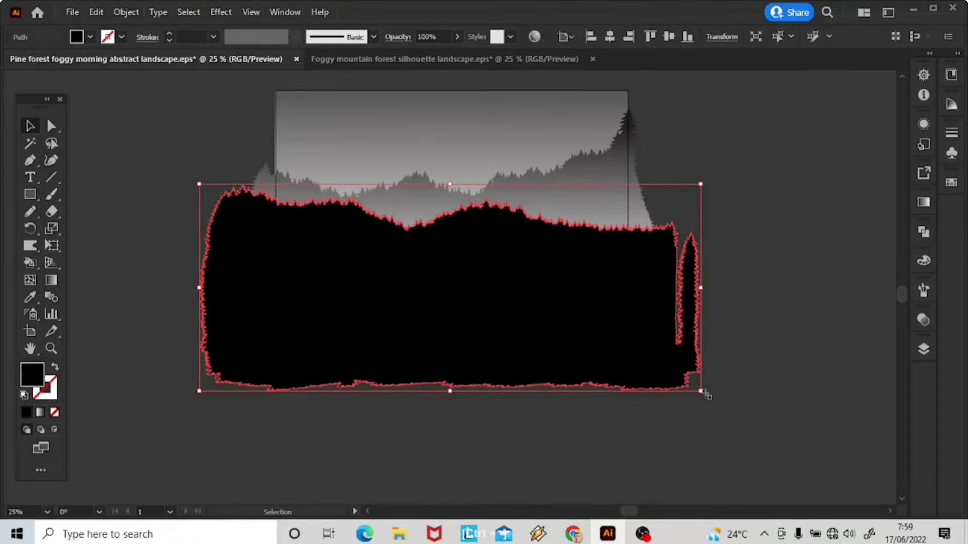
pyautogui.moveTo(703, 393); pyautogui.dragTo(810, 460)
pyautogui.click(810, 460)
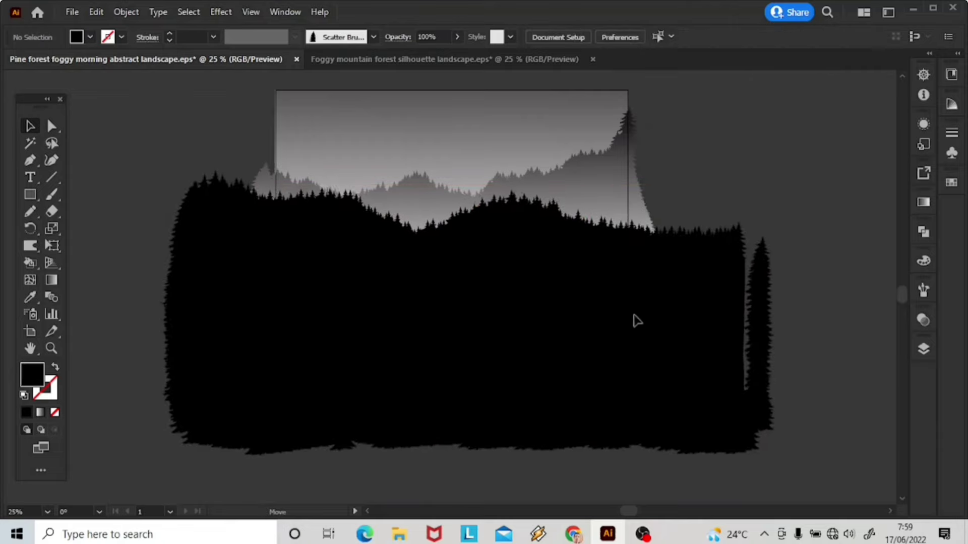
# Copy the first mountain's gradient to the second mountain and run it vertically from white at the base to dark at the peaks.
pyautogui.click(633, 320)
pyautogui.click(35, 297)
pyautogui.click(598, 176)
pyautogui.click(54, 280)
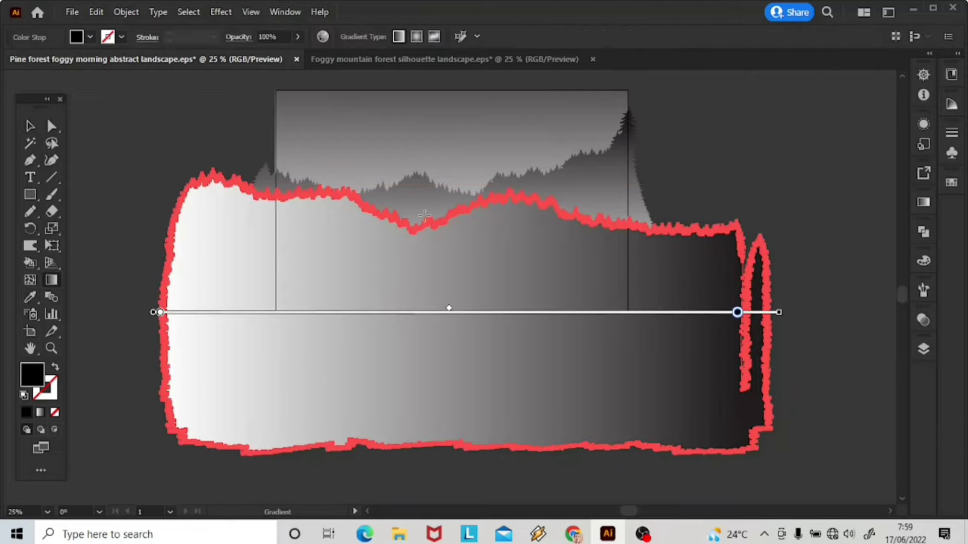
pyautogui.moveTo(463, 188); pyautogui.dragTo(464, 339)
pyautogui.moveTo(510, 380); pyautogui.dragTo(505, 136)
pyautogui.moveTo(509, 272); pyautogui.dragTo(466, 282)
pyautogui.click(30, 126)
pyautogui.click(355, 114)
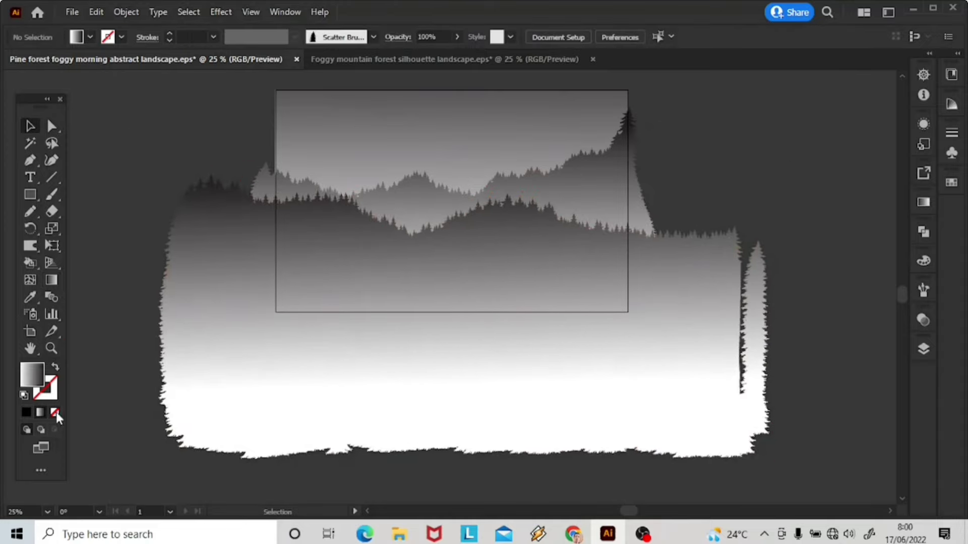
# Draw a closed third mountain outline with the Pencil tool, no fill and black stroke, and apply the second pine tree scatter brush.
pyautogui.click(56, 413)
pyautogui.press('x')
pyautogui.click(26, 413)
pyautogui.press('n')
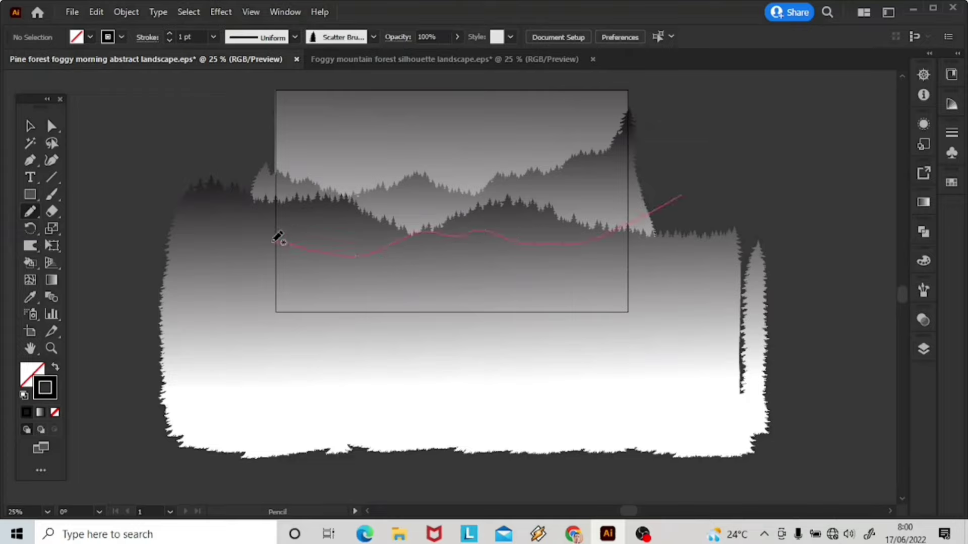
pyautogui.moveTo(277, 237)
pyautogui.mouseDown()
pyautogui.moveTo(800, 449)
pyautogui.moveTo(688, 190)
pyautogui.moveTo(678, 199)
pyautogui.mouseUp()
pyautogui.click(923, 290)
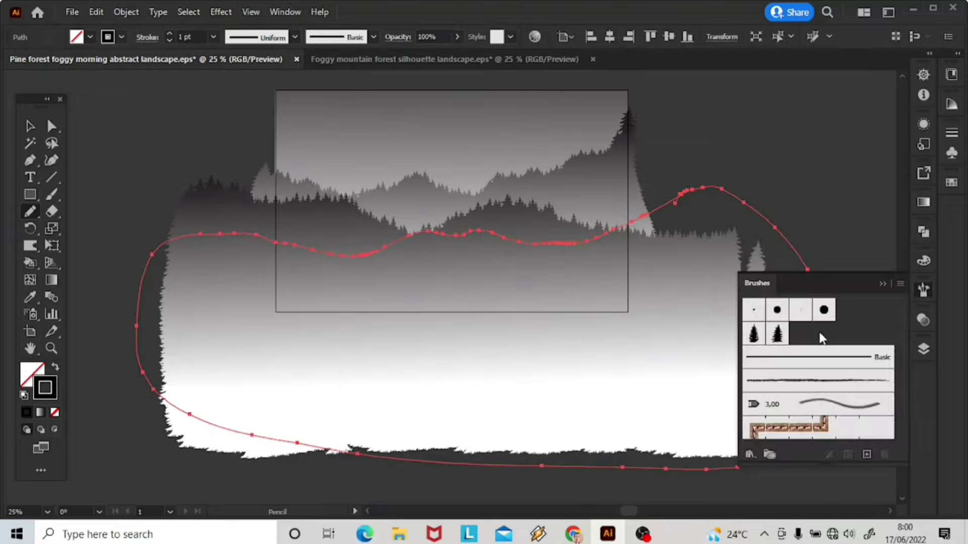
pyautogui.click(776, 334)
# Expand the appearance of the third mountain's tree outline and unite the trees into one shape.
pyautogui.click(29, 126)
pyautogui.click(126, 12)
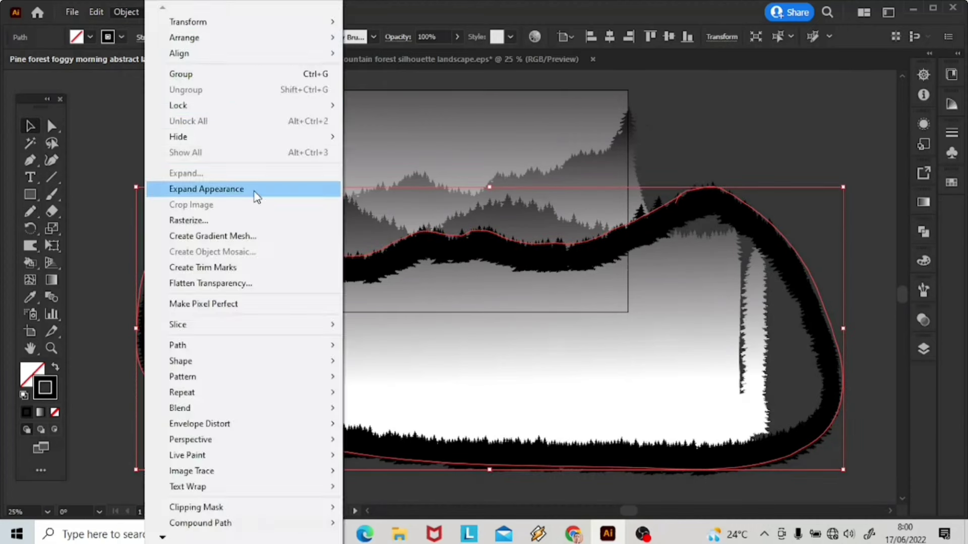
pyautogui.click(257, 194)
pyautogui.click(925, 236)
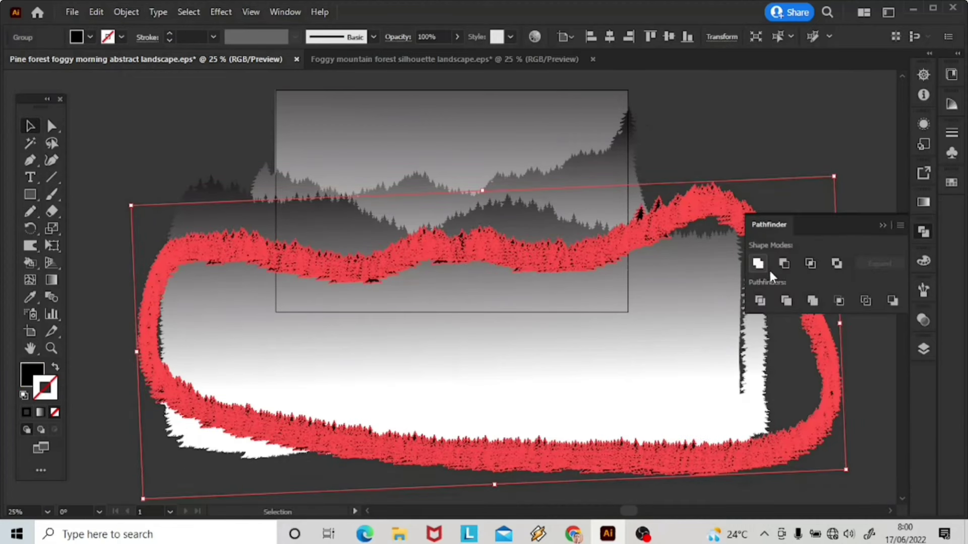
pyautogui.click(769, 268)
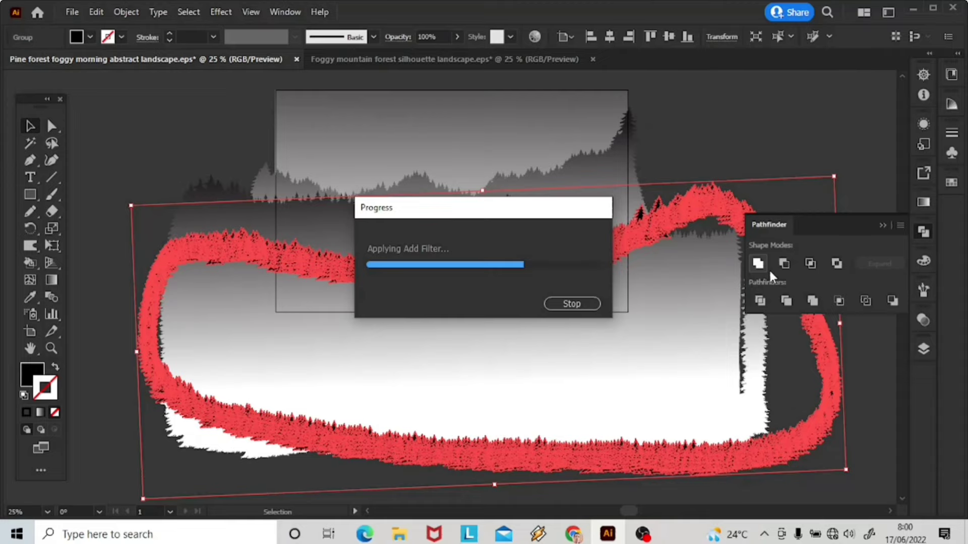
pyautogui.click(882, 225)
pyautogui.click(881, 223)
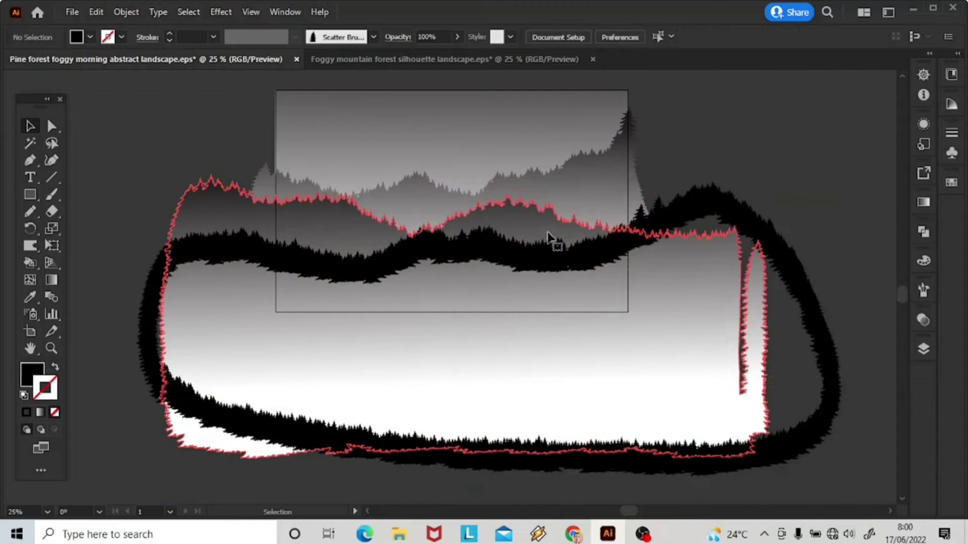
# Lock the second mountain silhouette behind the new tree outline.
pyautogui.click(550, 237)
pyautogui.click(129, 13)
pyautogui.moveTo(183, 106)
pyautogui.click(388, 107)
# Ungroup the third mountain's tree shape, release its compound path and delete the inner path to leave a solid silhouette.
pyautogui.rightClick(740, 219)
pyautogui.click(784, 361)
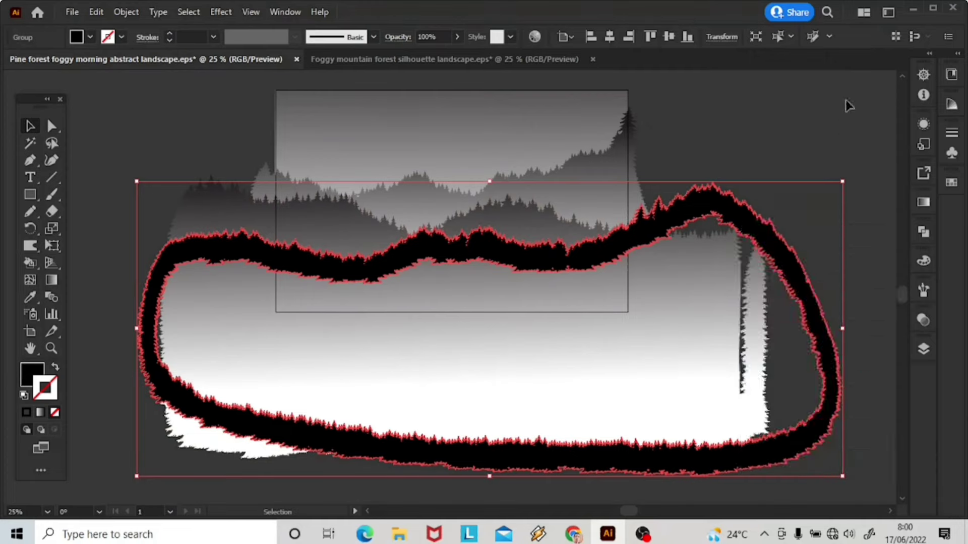
pyautogui.click(846, 102)
pyautogui.rightClick(720, 205)
pyautogui.click(790, 329)
pyautogui.click(719, 346)
pyautogui.press('Delete')
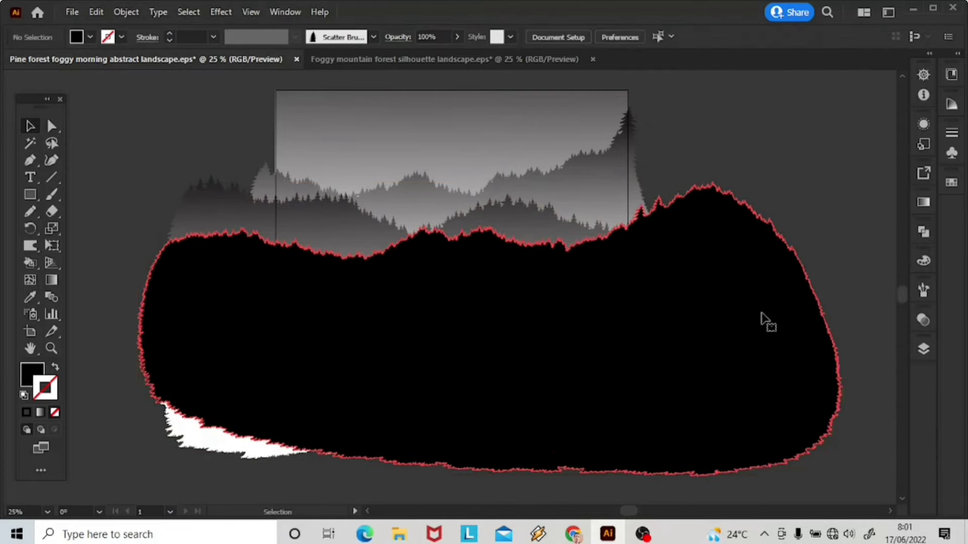
# Lock the third mountain silhouette and the first mountain at the back.
pyautogui.click(767, 320)
pyautogui.click(121, 14)
pyautogui.moveTo(222, 107)
pyautogui.click(375, 107)
pyautogui.moveTo(124, 148); pyautogui.dragTo(827, 474)
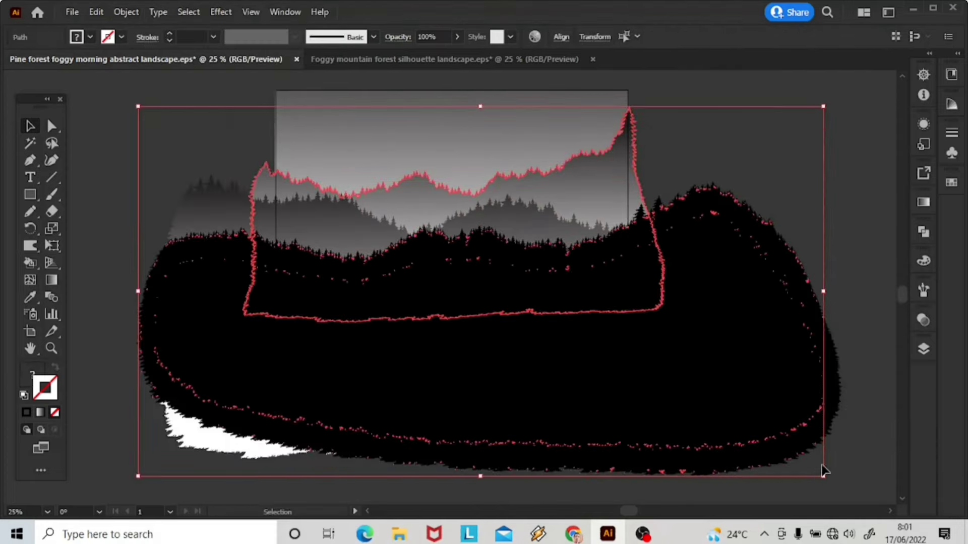
pyautogui.click(726, 157)
pyautogui.click(646, 199)
pyautogui.click(124, 14)
pyautogui.moveTo(180, 108)
pyautogui.click(377, 107)
# Delete the small leftover pieces scattered over the third mountain and unlock all objects.
pyautogui.moveTo(123, 147); pyautogui.dragTo(817, 474)
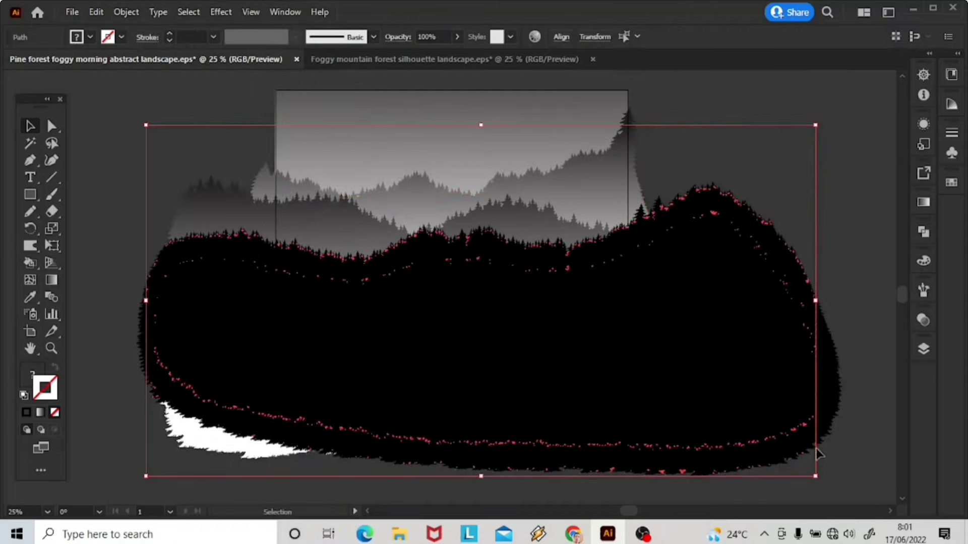
pyautogui.click(851, 418)
pyautogui.click(126, 11)
pyautogui.click(198, 131)
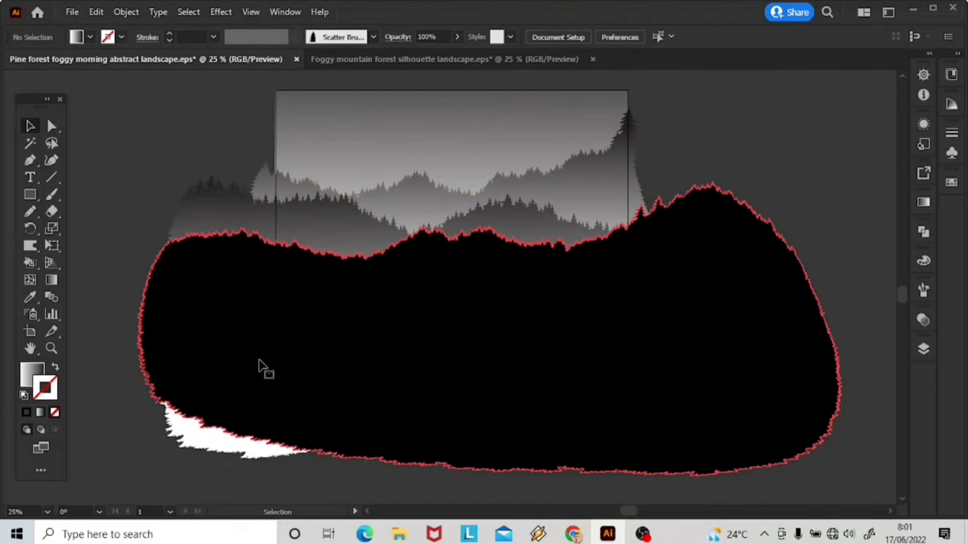
pyautogui.hotkey('ctrl', 'shift', 'a')
pyautogui.click(98, 13)
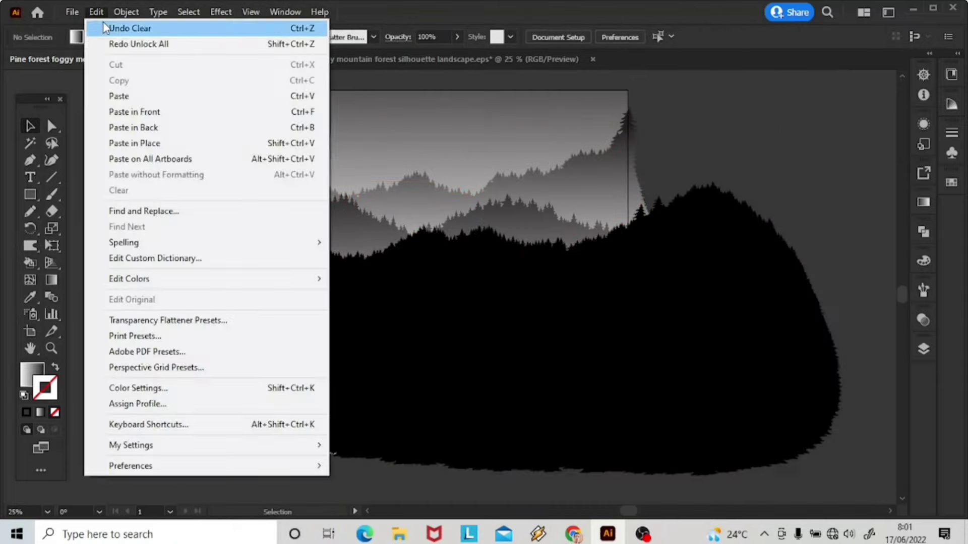
pyautogui.click(115, 44)
# Enlarge the third mountain silhouette well beyond the artboard and move it slightly upward.
pyautogui.hotkey('ctrl', '-')
pyautogui.hotkey('ctrl', '-')
pyautogui.click(822, 190)
pyautogui.click(469, 328)
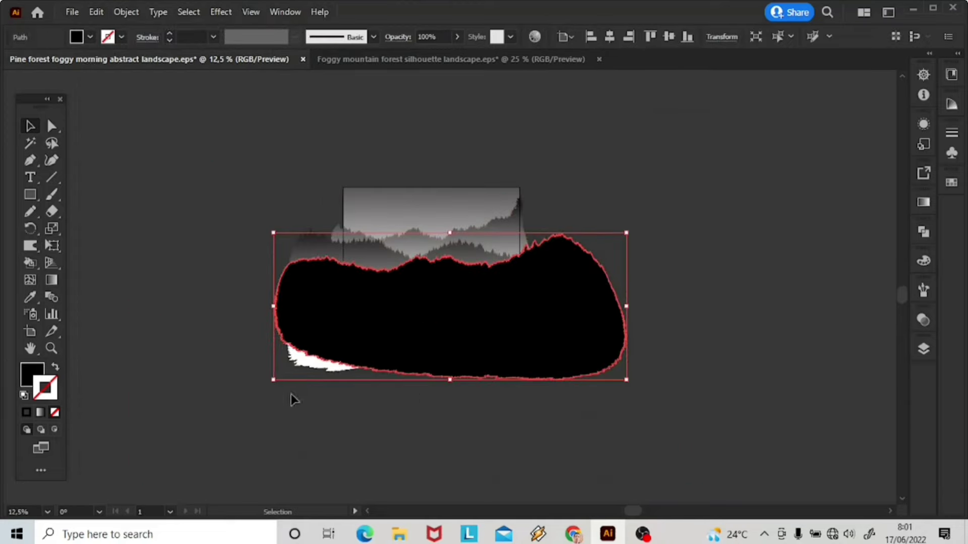
pyautogui.moveTo(274, 380); pyautogui.dragTo(194, 449)
pyautogui.moveTo(626, 448); pyautogui.dragTo(661, 467)
pyautogui.click(752, 400)
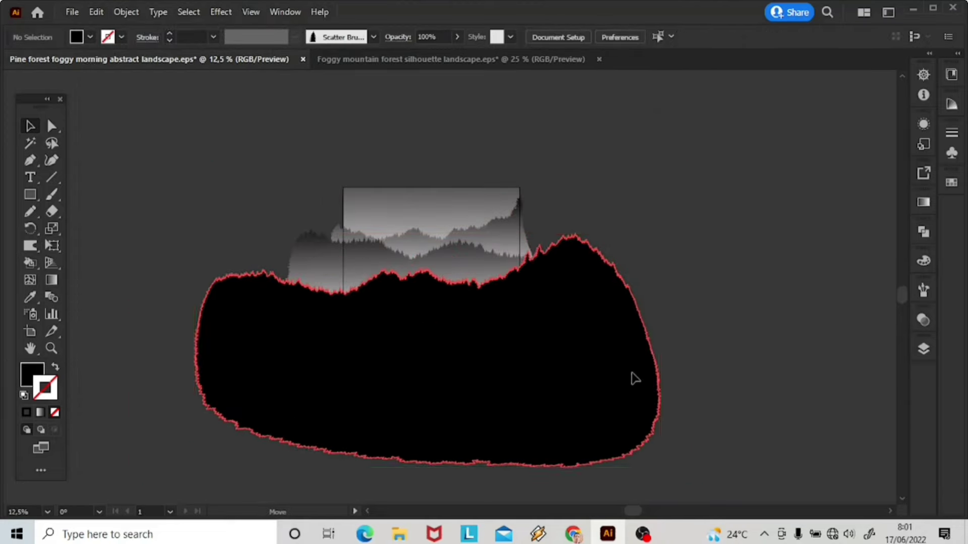
pyautogui.moveTo(632, 372); pyautogui.dragTo(623, 346)
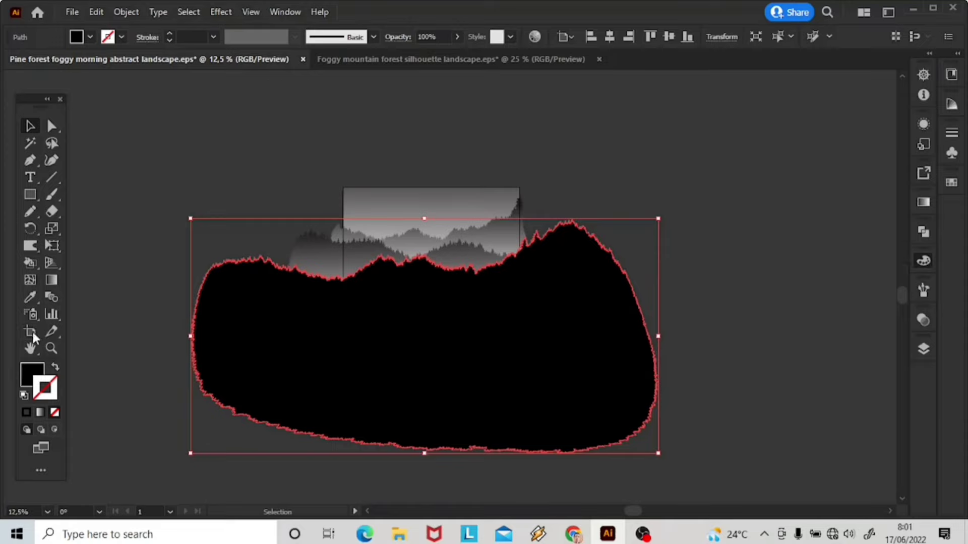
# Copy the other mountains' gradient to the third mountain and run it vertically from white at the base to black at the peaks.
pyautogui.click(31, 373)
pyautogui.click(31, 298)
pyautogui.click(463, 252)
pyautogui.click(52, 280)
pyautogui.moveTo(451, 247); pyautogui.dragTo(455, 359)
pyautogui.moveTo(465, 408); pyautogui.dragTo(461, 261)
pyautogui.click(30, 126)
pyautogui.click(191, 124)
pyautogui.click(883, 254)
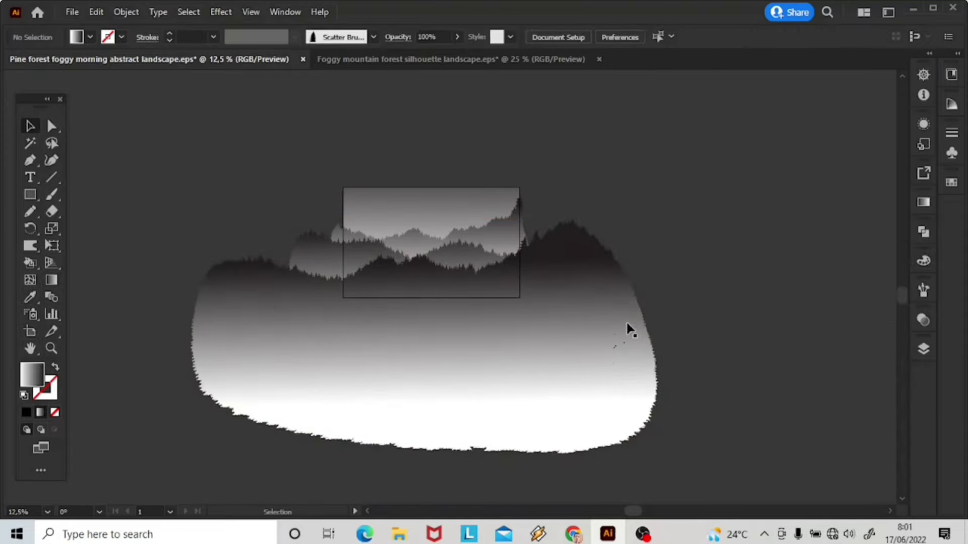
pyautogui.hotkey('ctrl', '=')
pyautogui.click(594, 249)
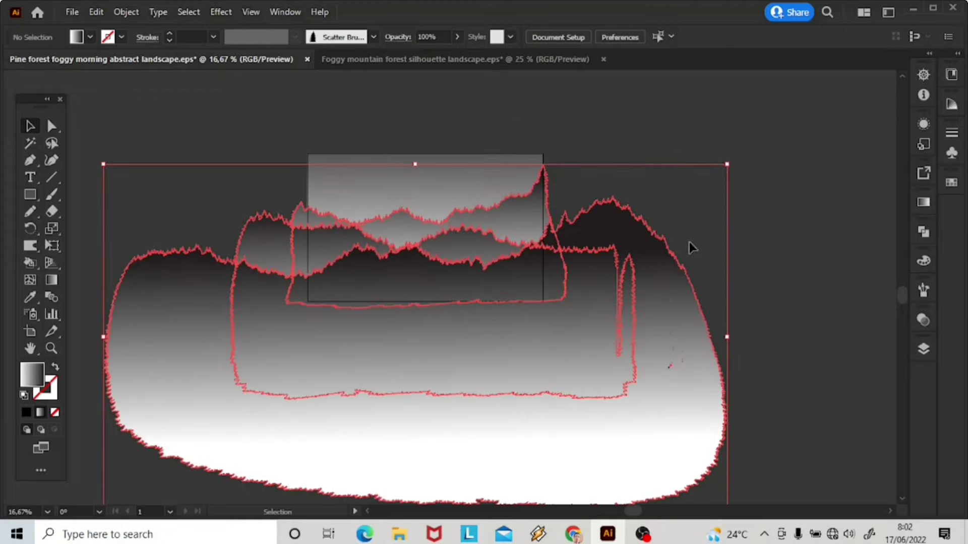
pyautogui.click(923, 320)
pyautogui.click(781, 335)
pyautogui.click(781, 87)
pyautogui.click(796, 158)
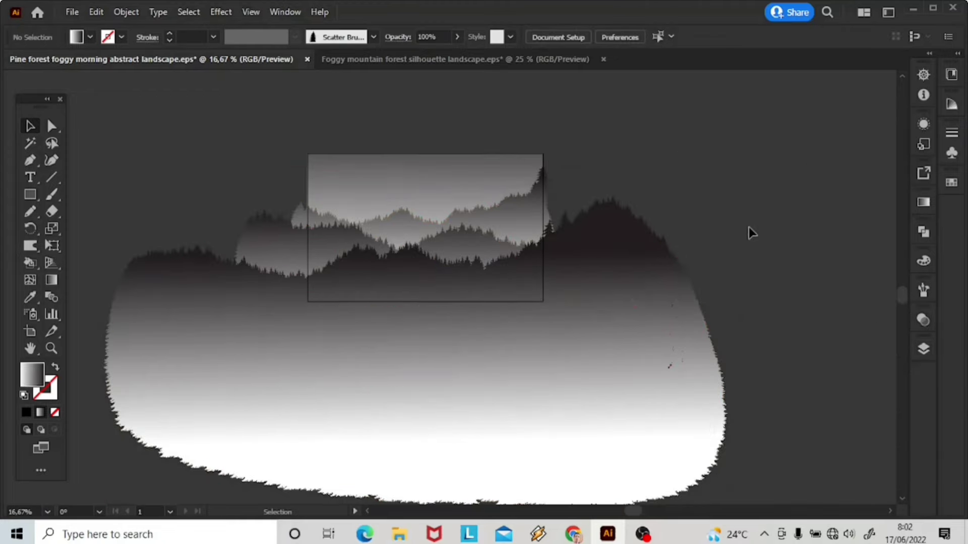
# Create a 1280 × 800 px rectangle over the mountains and centre it on the artboard.
pyautogui.click(458, 155)
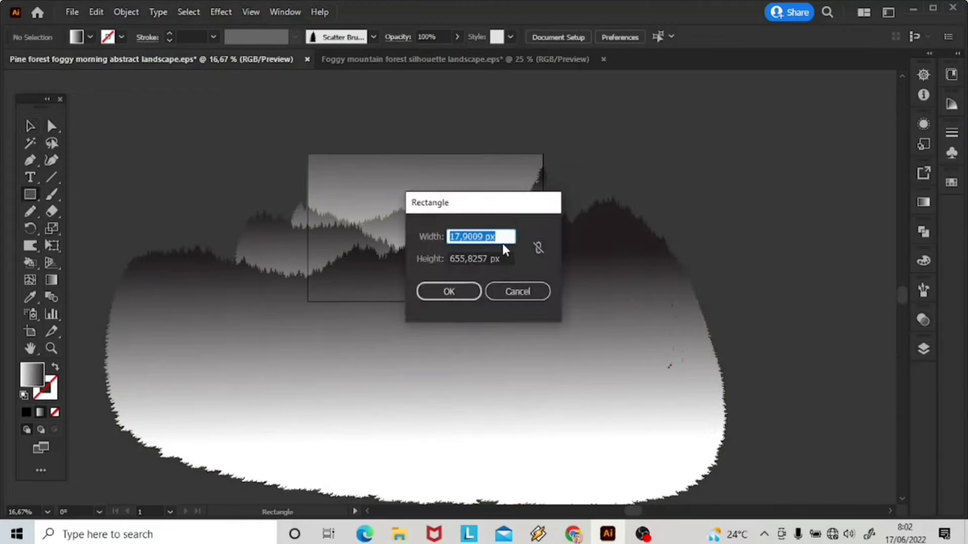
pyautogui.click(499, 234)
pyautogui.write('1280')
pyautogui.press('Tab')
pyautogui.write('8')
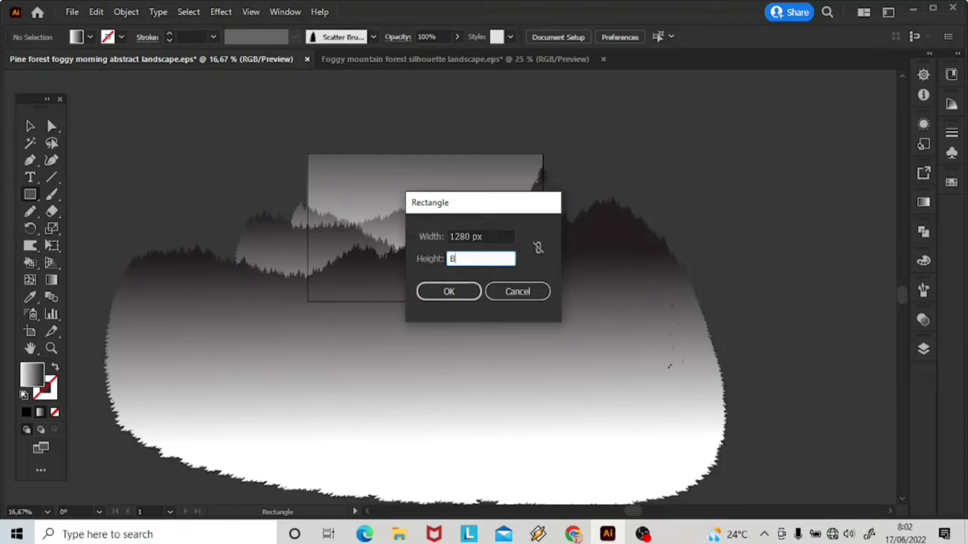
pyautogui.press('Return')
pyautogui.click(674, 36)
pyautogui.click(550, 76)
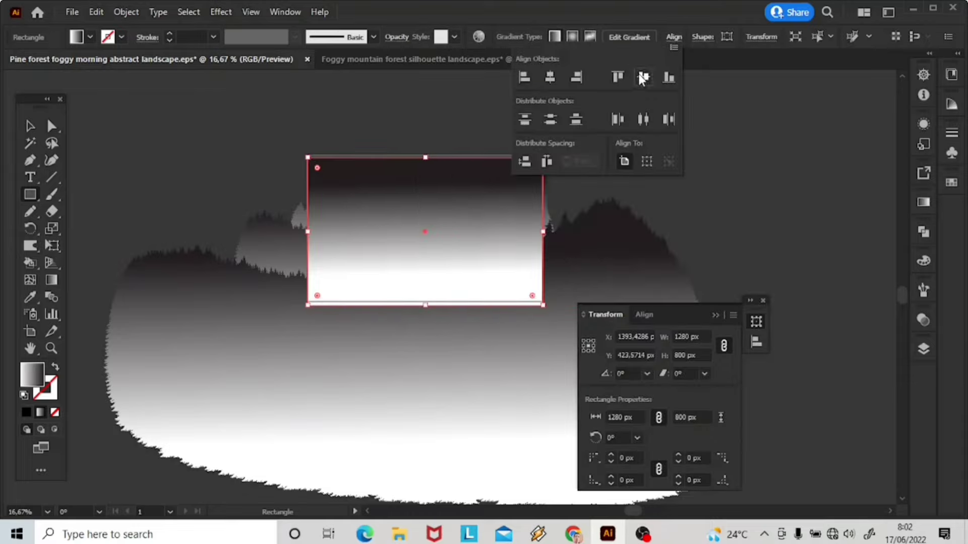
# Select all unlocked artwork and clip the mountains to the rectangle with a clipping mask.
pyautogui.click(188, 12)
pyautogui.click(197, 23)
pyautogui.rightClick(537, 222)
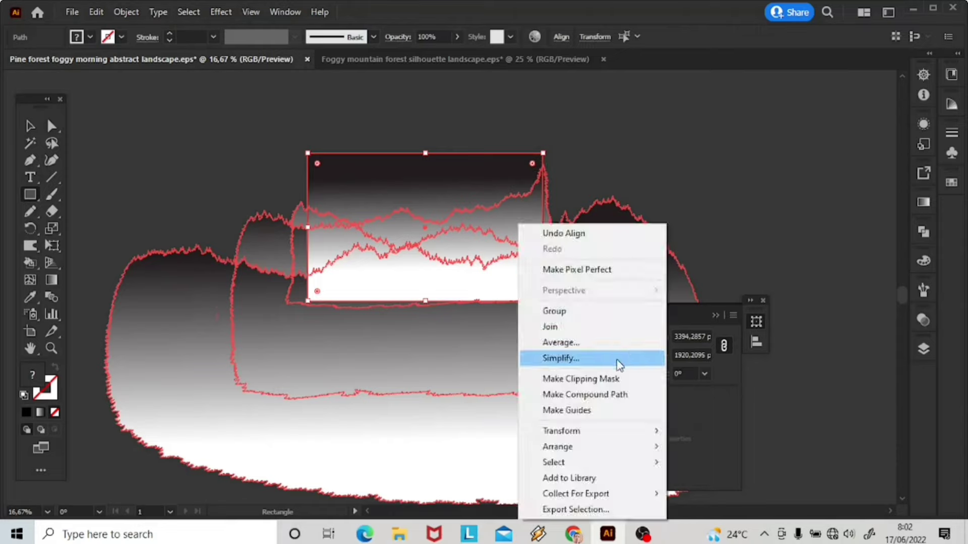
pyautogui.click(599, 378)
pyautogui.click(33, 132)
pyautogui.click(604, 287)
pyautogui.click(715, 315)
pyautogui.click(762, 302)
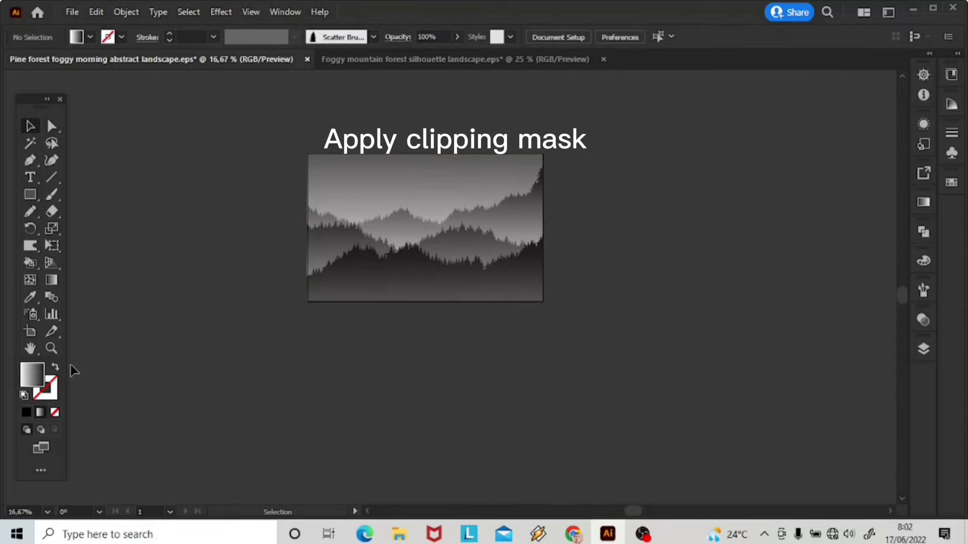
# Add a new layer above the clipped mountain artwork.
pyautogui.click(51, 348)
pyautogui.moveTo(415, 184); pyautogui.dragTo(566, 229)
pyautogui.press('v')
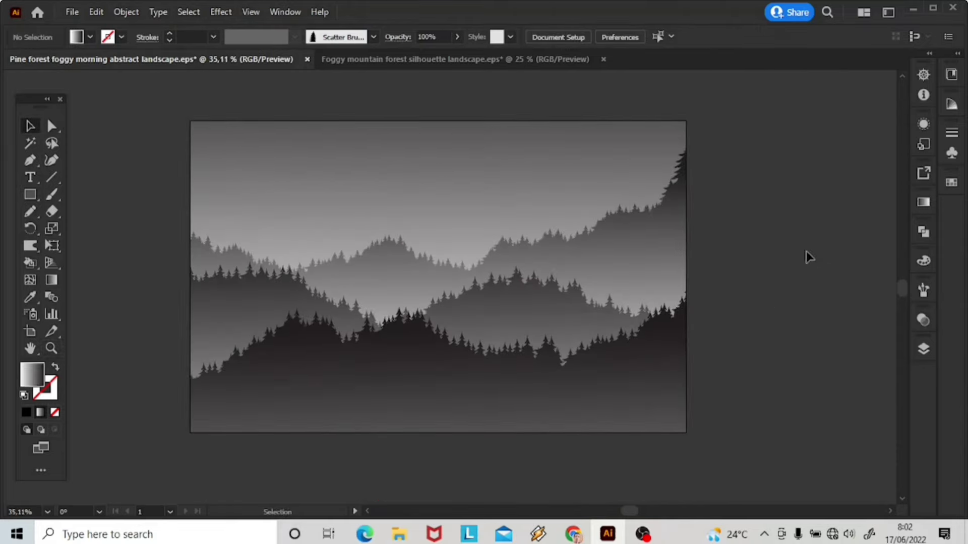
pyautogui.click(924, 349)
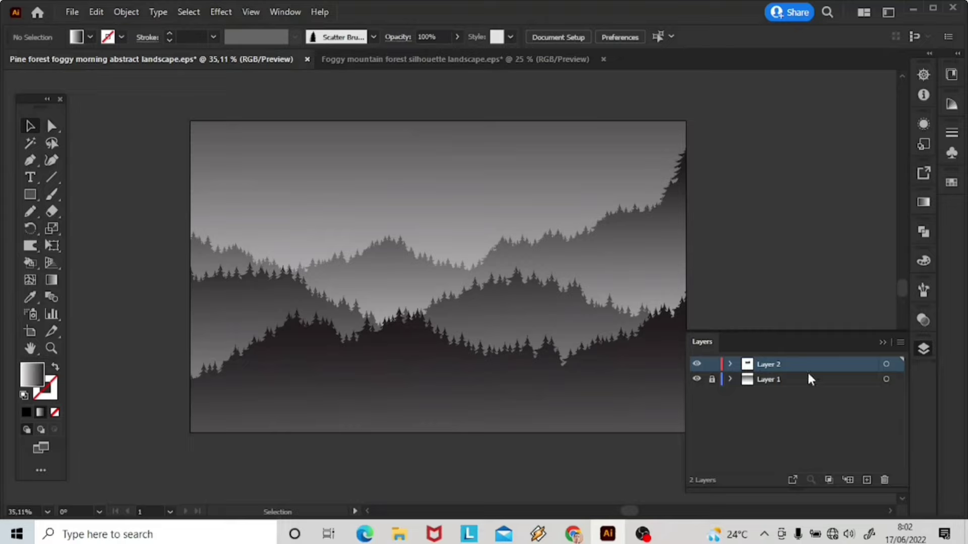
pyautogui.click(883, 342)
# Create another 1280 × 800 px rectangle on the new layer and centre it horizontally and vertically on the artboard.
pyautogui.click(35, 194)
pyautogui.click(361, 187)
pyautogui.click(465, 305)
pyautogui.press('v')
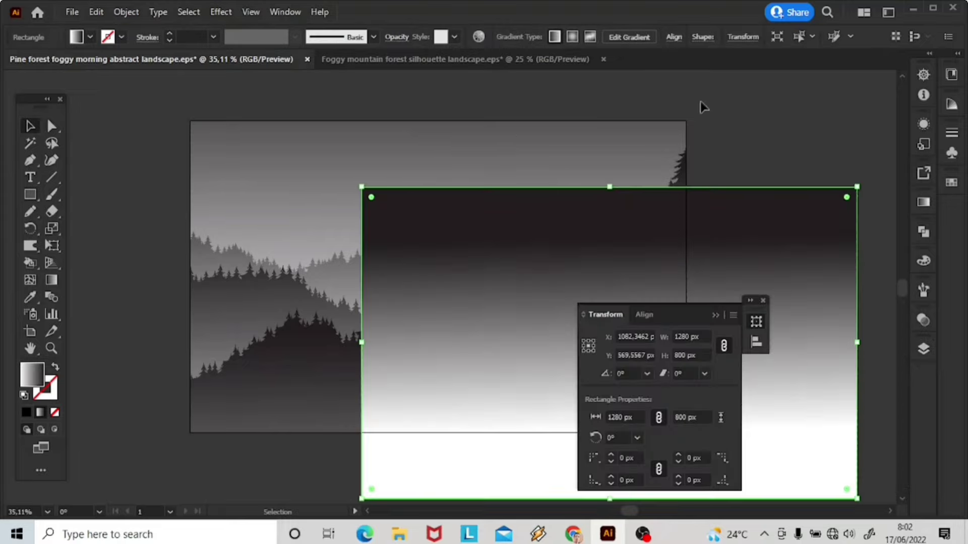
pyautogui.click(674, 37)
pyautogui.click(550, 77)
pyautogui.click(643, 77)
pyautogui.click(743, 104)
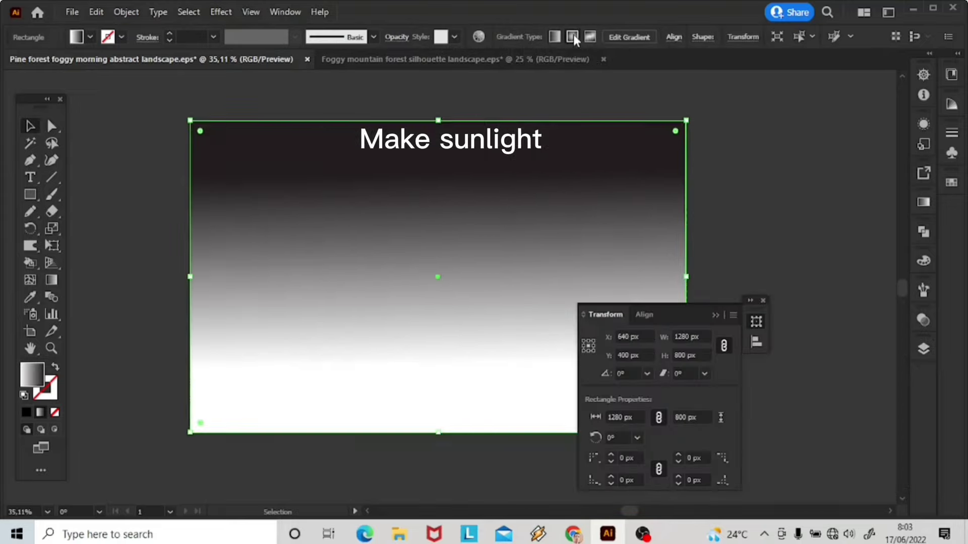
# Apply a radial gradient to the new rectangle and move its bright centre above and right of the rectangle's middle.
pyautogui.click(572, 36)
pyautogui.click(52, 279)
pyautogui.moveTo(534, 275)
pyautogui.mouseDown()
pyautogui.moveTo(588, 225)
pyautogui.moveTo(524, 227)
pyautogui.mouseUp()
pyautogui.press('v')
pyautogui.click(715, 315)
pyautogui.press('g')
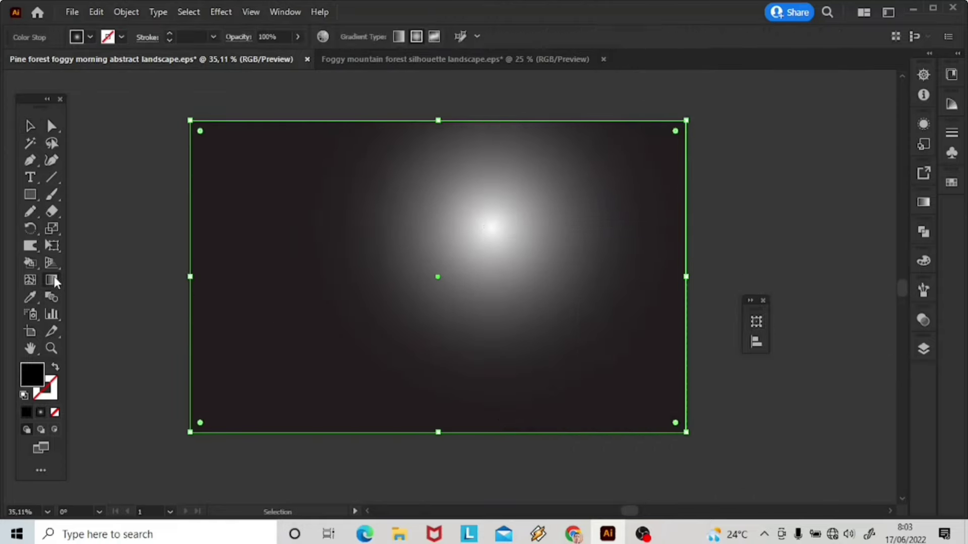
pyautogui.moveTo(548, 229); pyautogui.dragTo(557, 238)
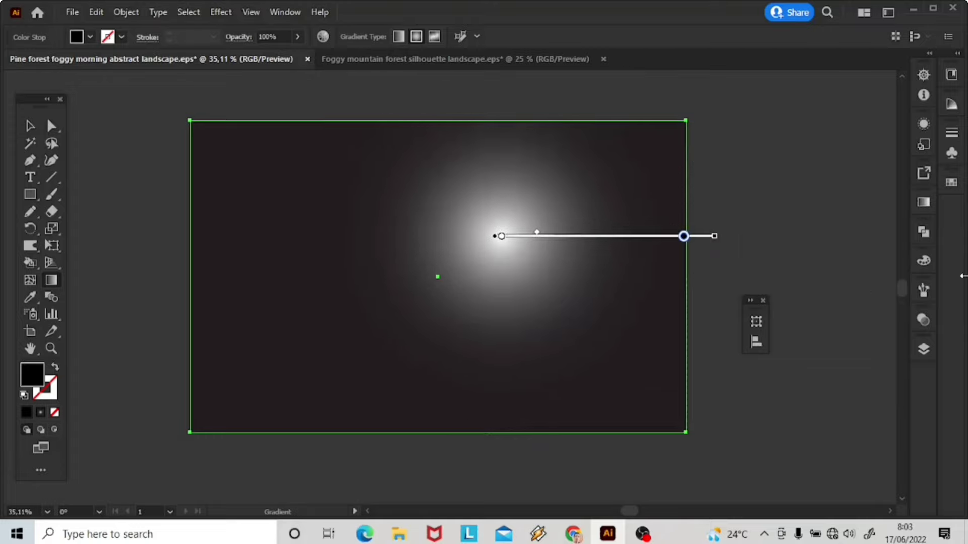
# Set the radial gradient's outer colour stop to black.
pyautogui.click(923, 202)
pyautogui.doubleClick(867, 313)
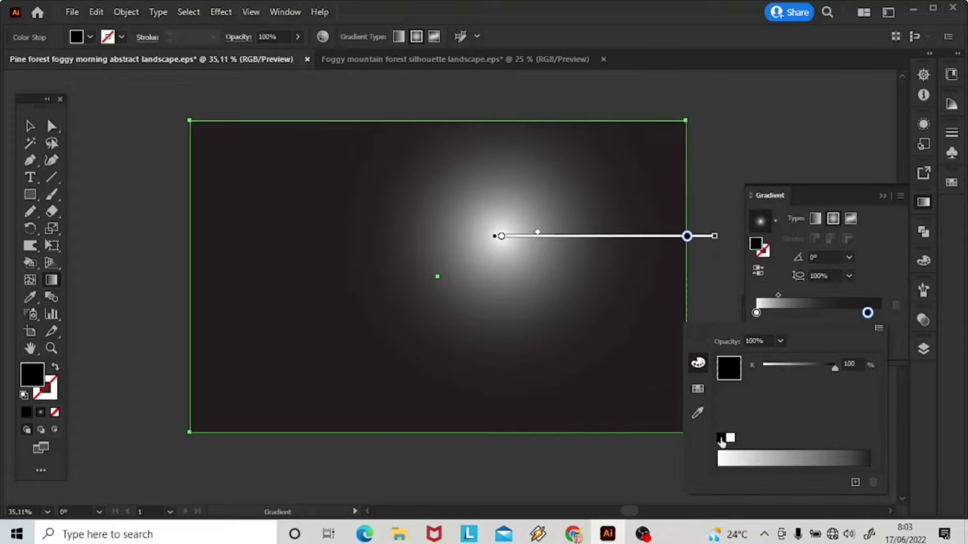
pyautogui.click(895, 198)
pyautogui.click(882, 198)
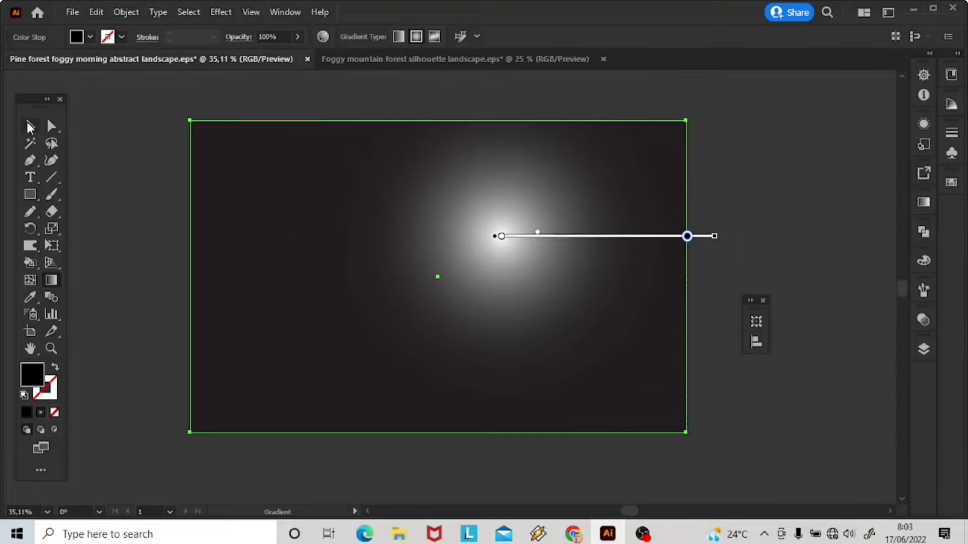
# Set the radial gradient rectangle's blending mode to Screen so it acts as a sunlight overlay.
pyautogui.click(29, 126)
pyautogui.click(924, 321)
pyautogui.click(796, 334)
pyautogui.click(787, 152)
# Reposition the sunlight gradient so its bright centre sits in the valley between the two distant ridges, then deselect it.
pyautogui.click(52, 281)
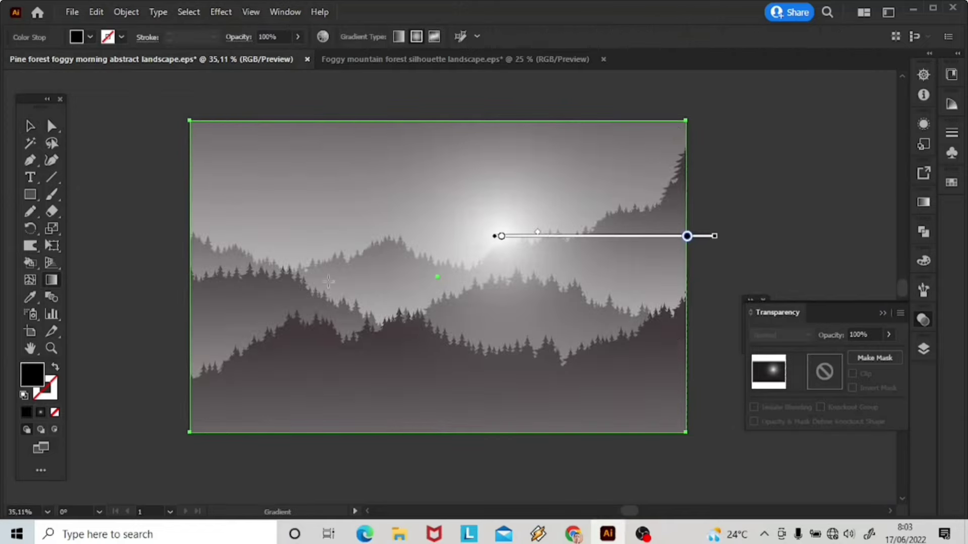
pyautogui.moveTo(559, 236)
pyautogui.mouseDown()
pyautogui.moveTo(512, 254)
pyautogui.moveTo(523, 254)
pyautogui.mouseUp()
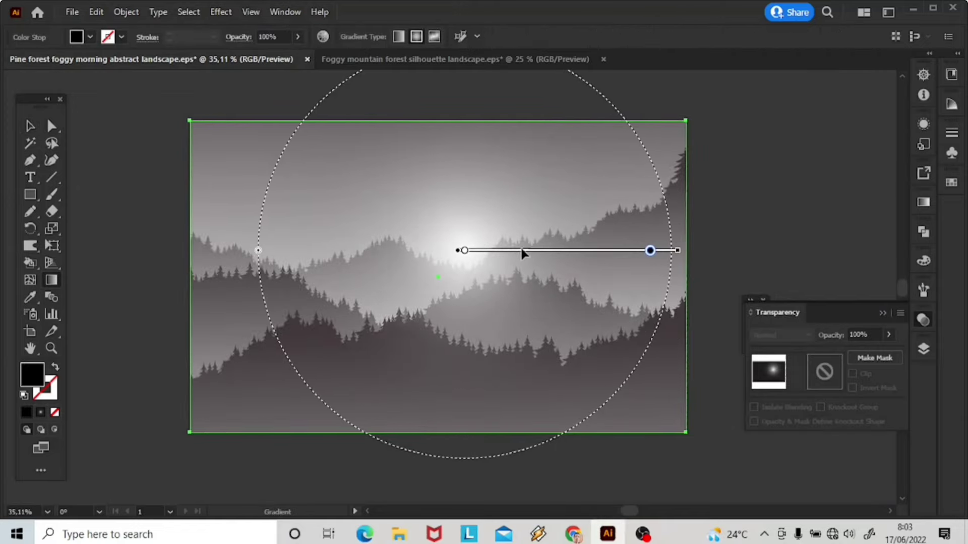
pyautogui.moveTo(464, 251); pyautogui.dragTo(472, 252)
pyautogui.click(31, 126)
pyautogui.click(797, 299)
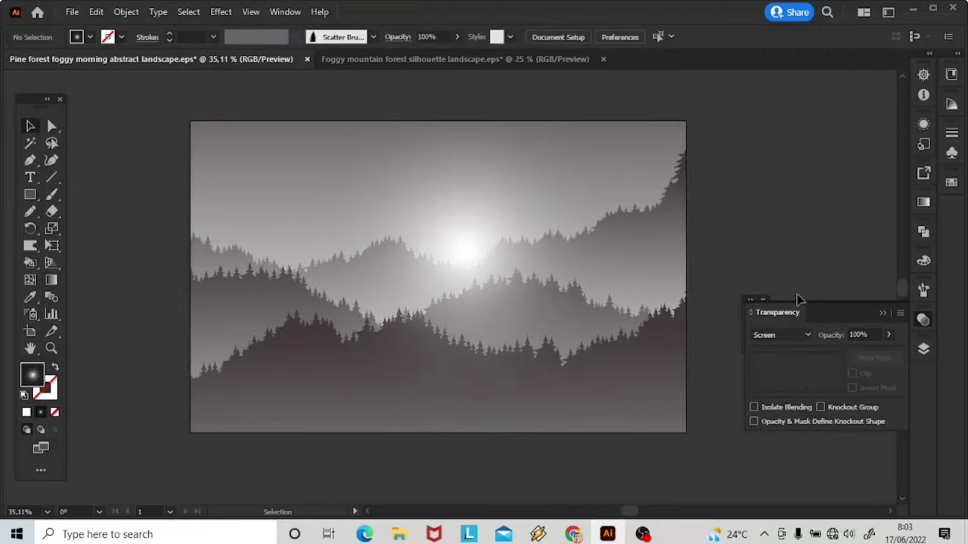
pyautogui.click(923, 320)
pyautogui.click(763, 300)
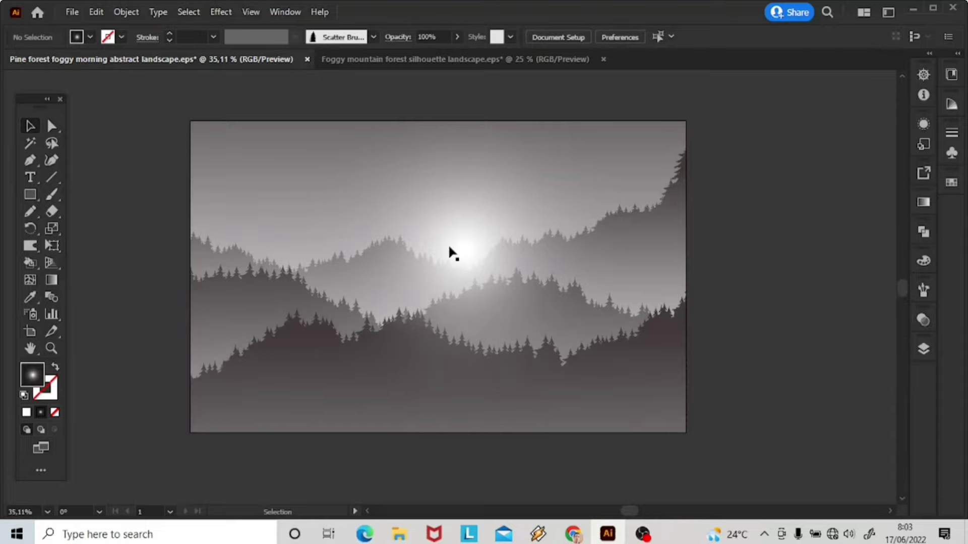
# Draw a narrow triangular sunbeam with the Pen tool from the sun's centre to just beyond the artboard's lower edge.
pyautogui.click(30, 161)
pyautogui.scroll(-1, 557, 447)
pyautogui.click(532, 440)
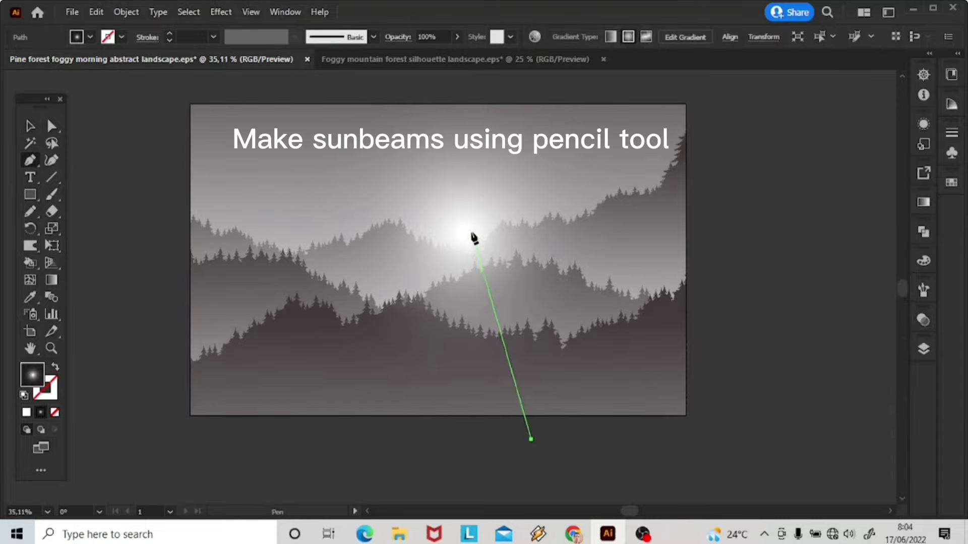
pyautogui.click(468, 232)
pyautogui.click(571, 437)
pyautogui.click(532, 439)
pyautogui.keyDown('ctrl'); pyautogui.click(120, 309); pyautogui.keyUp('ctrl')
# Draw a second triangular sunbeam from the sun past the artboard's right edge, with a linear gradient darkening away from the sun.
pyautogui.scroll(2, 756, 194)
pyautogui.click(699, 177)
pyautogui.click(470, 260)
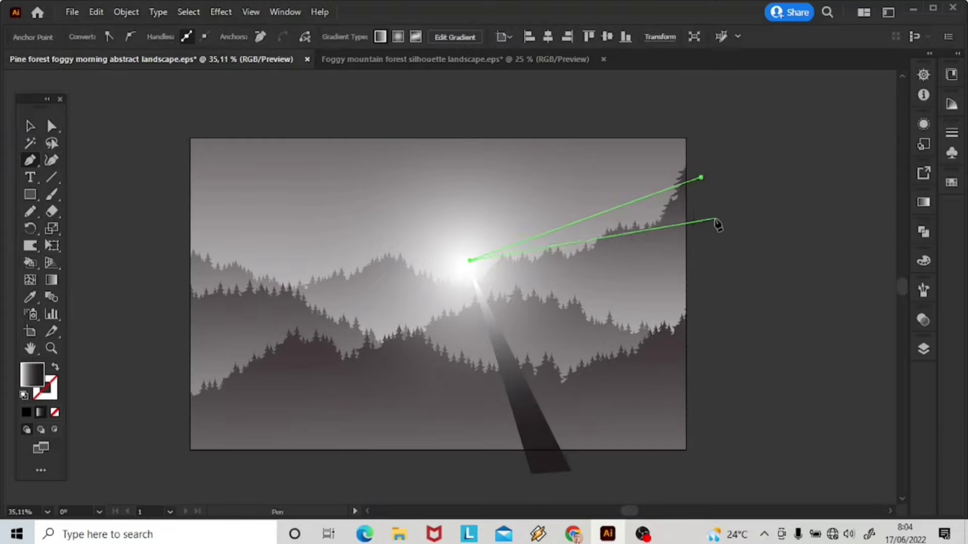
pyautogui.click(705, 217)
pyautogui.click(700, 178)
pyautogui.press('g')
pyautogui.moveTo(656, 207); pyautogui.dragTo(816, 168)
pyautogui.click(30, 126)
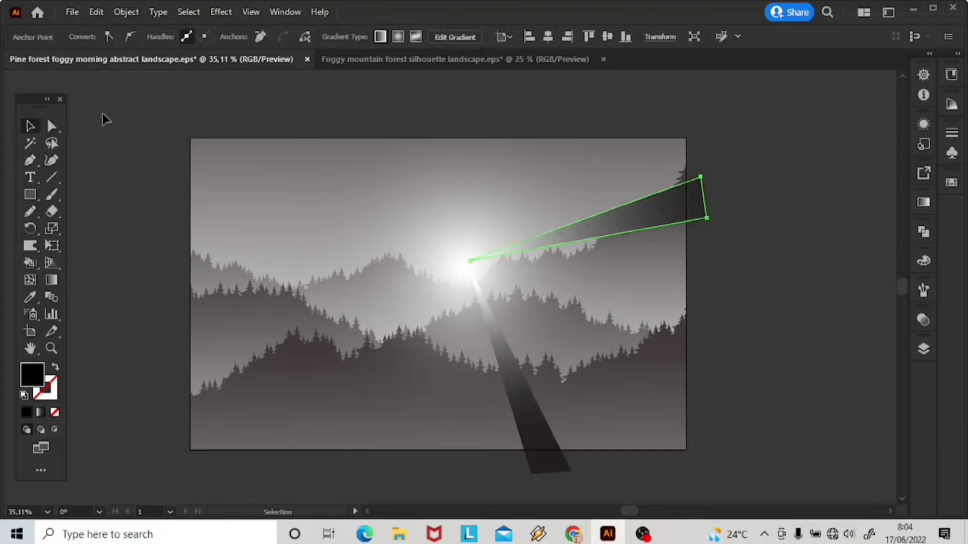
pyautogui.click(101, 114)
# Nudge the right-hand and lower sunbeams slightly so their tips meet at the sun's centre.
pyautogui.moveTo(645, 206); pyautogui.dragTo(647, 211)
pyautogui.click(716, 316)
pyautogui.moveTo(523, 388); pyautogui.dragTo(521, 388)
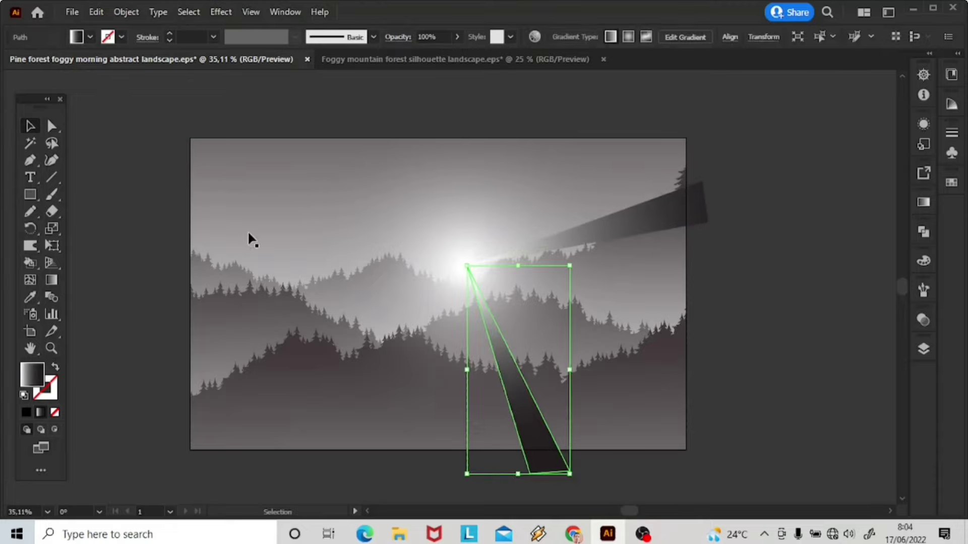
pyautogui.click(250, 238)
pyautogui.click(116, 198)
# Draw a sunbeam from the sun past the artboard's lower left edge, with a linear gradient from white at the sun to black.
pyautogui.press('p')
pyautogui.click(161, 335)
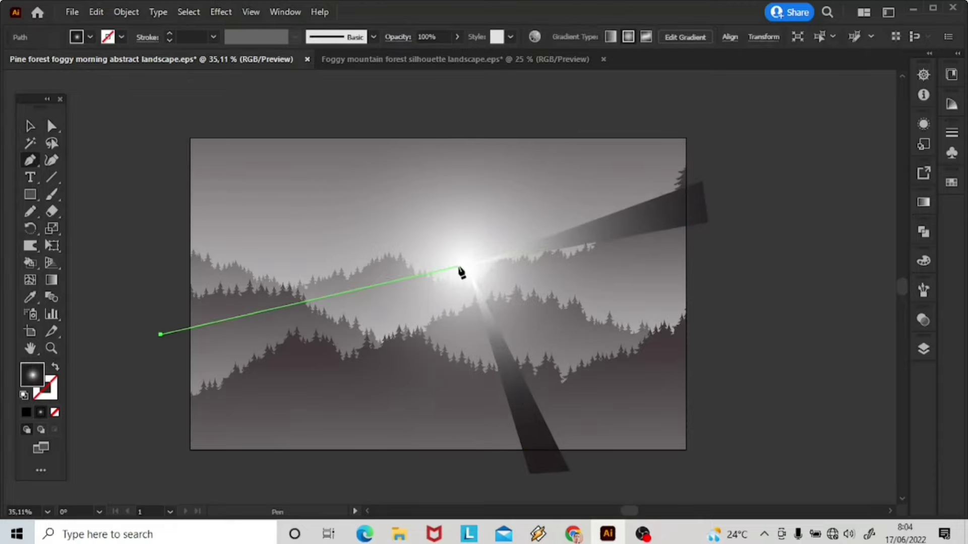
pyautogui.click(460, 267)
pyautogui.click(163, 373)
pyautogui.click(161, 335)
pyautogui.click(52, 280)
pyautogui.click(398, 36)
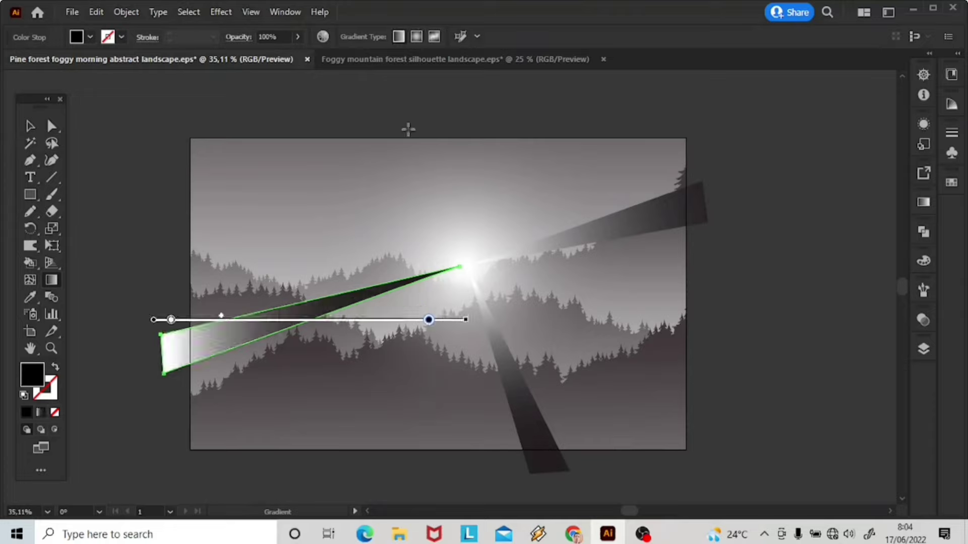
pyautogui.moveTo(475, 257); pyautogui.dragTo(159, 348)
pyautogui.moveTo(470, 240); pyautogui.dragTo(99, 379)
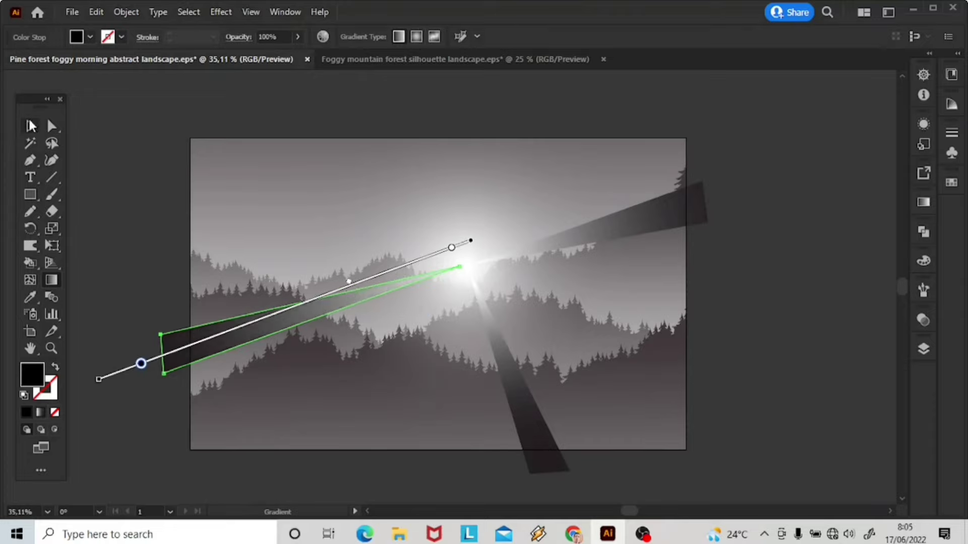
pyautogui.hotkey('ctrl', 'shift', 'a')
# Draw a sunbeam from the sun up past the artboard's upper edge, with its linear gradient darkening away from the sun.
pyautogui.press('p')
pyautogui.click(398, 123)
pyautogui.click(451, 120)
pyautogui.click(468, 262)
pyautogui.click(398, 123)
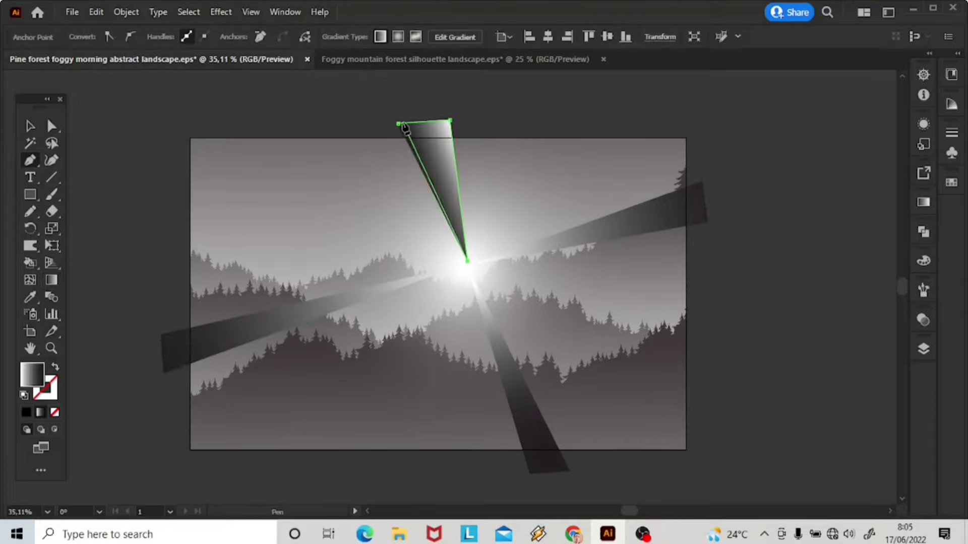
pyautogui.press('g')
pyautogui.moveTo(464, 276); pyautogui.dragTo(461, 253)
pyautogui.click(31, 126)
pyautogui.hotkey('ctrl', 'shift', 'a')
# Draw a thin sunbeam from the sun towards the artboard's upper right, with its linear gradient fading from white to black outward.
pyautogui.press('p')
pyautogui.click(609, 129)
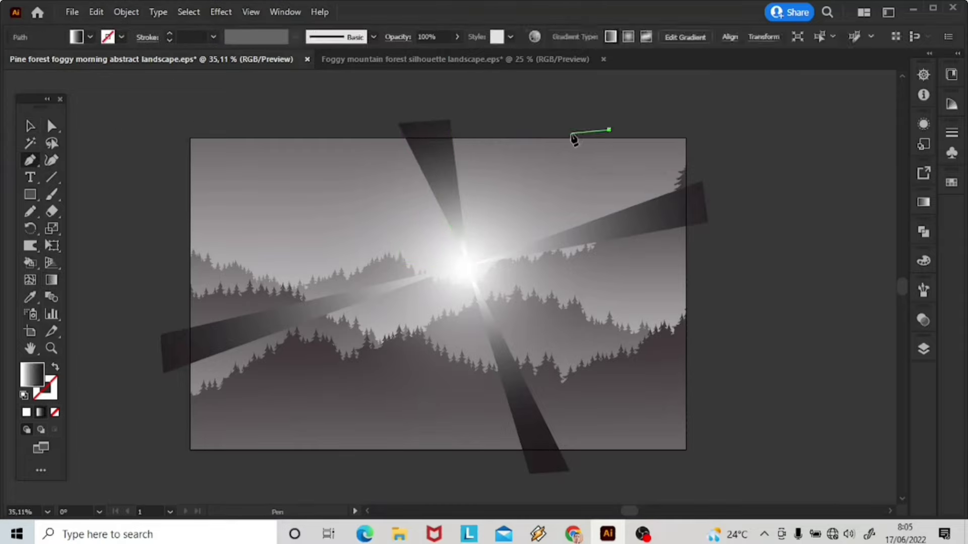
pyautogui.click(587, 130)
pyautogui.click(467, 265)
pyautogui.click(49, 280)
pyautogui.moveTo(459, 282); pyautogui.dragTo(600, 127)
pyautogui.moveTo(482, 258); pyautogui.dragTo(488, 251)
pyautogui.moveTo(516, 215); pyautogui.dragTo(519, 209)
pyautogui.click(39, 128)
pyautogui.hotkey('ctrl', 'shift', 'a')
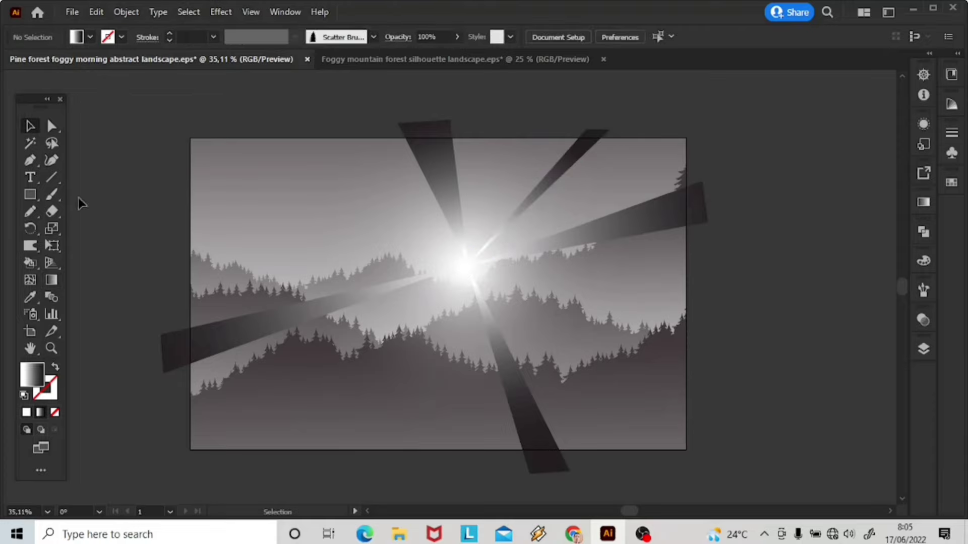
# Draw a sunbeam from the sun past the artboard's upper left corner, with its linear gradient fading from white to black outward.
pyautogui.click(172, 136)
pyautogui.click(159, 170)
pyautogui.click(460, 266)
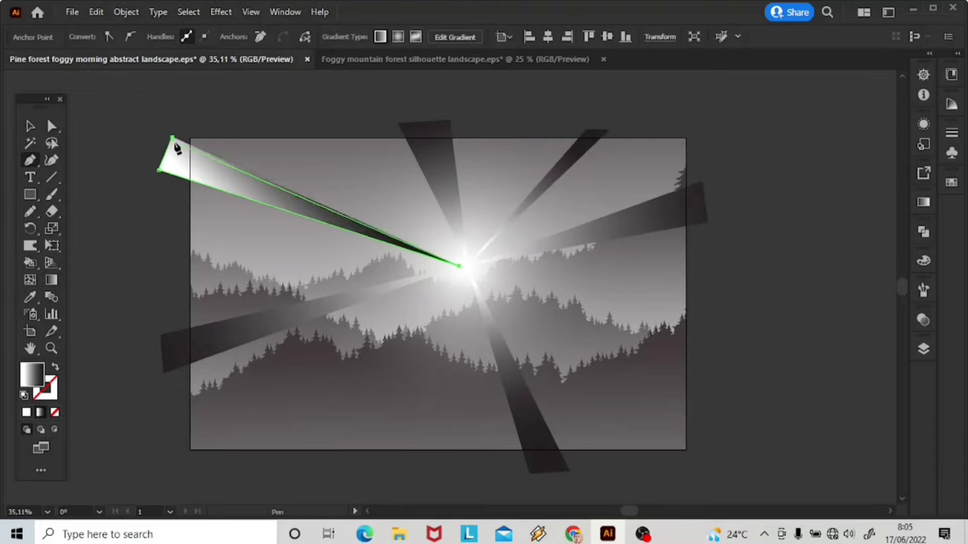
pyautogui.click(55, 279)
pyautogui.moveTo(442, 269); pyautogui.dragTo(177, 154)
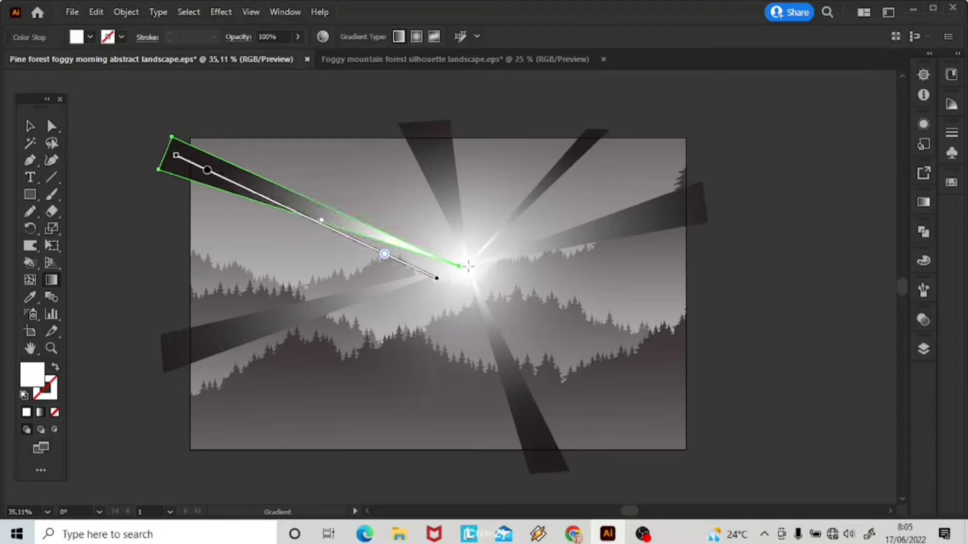
pyautogui.moveTo(473, 267); pyautogui.dragTo(248, 154)
pyautogui.click(28, 125)
pyautogui.click(126, 151)
# Draw a wide sunbeam from the sun past the lower edge's left part, with its linear gradient darkening away from the sun.
pyautogui.press('p')
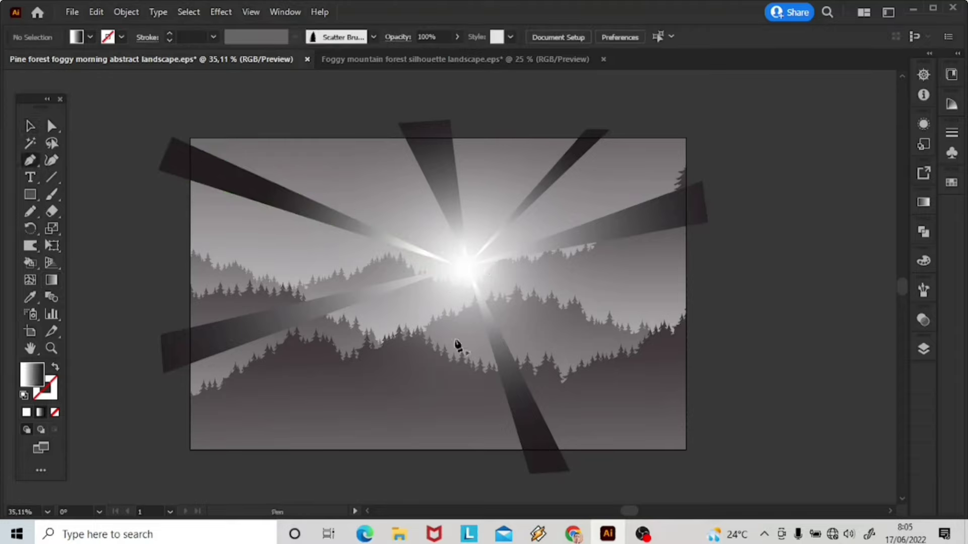
pyautogui.click(235, 454)
pyautogui.click(462, 272)
pyautogui.click(342, 460)
pyautogui.click(235, 455)
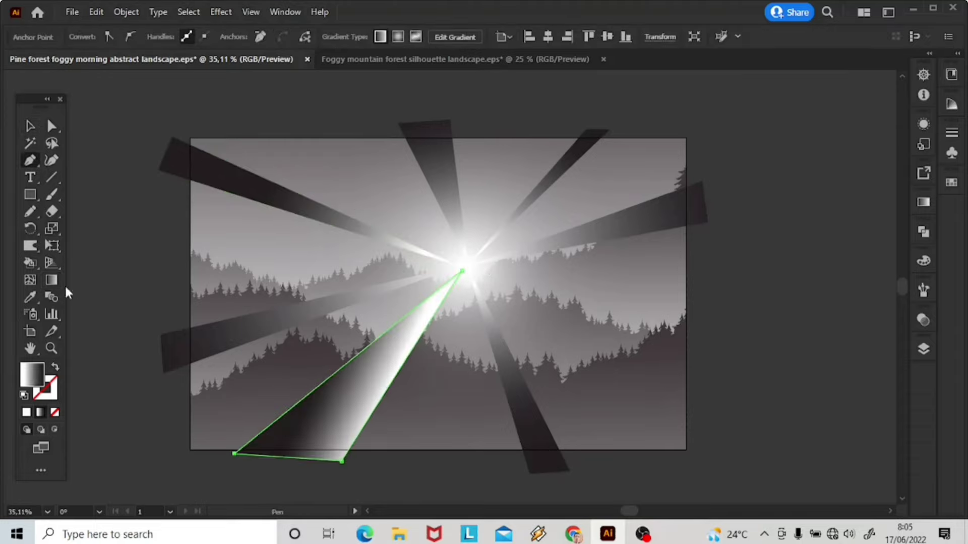
pyautogui.click(52, 280)
pyautogui.moveTo(464, 237)
pyautogui.mouseDown()
pyautogui.moveTo(386, 369)
pyautogui.moveTo(316, 438)
pyautogui.moveTo(304, 434)
pyautogui.mouseUp()
pyautogui.click(32, 127)
pyautogui.click(121, 152)
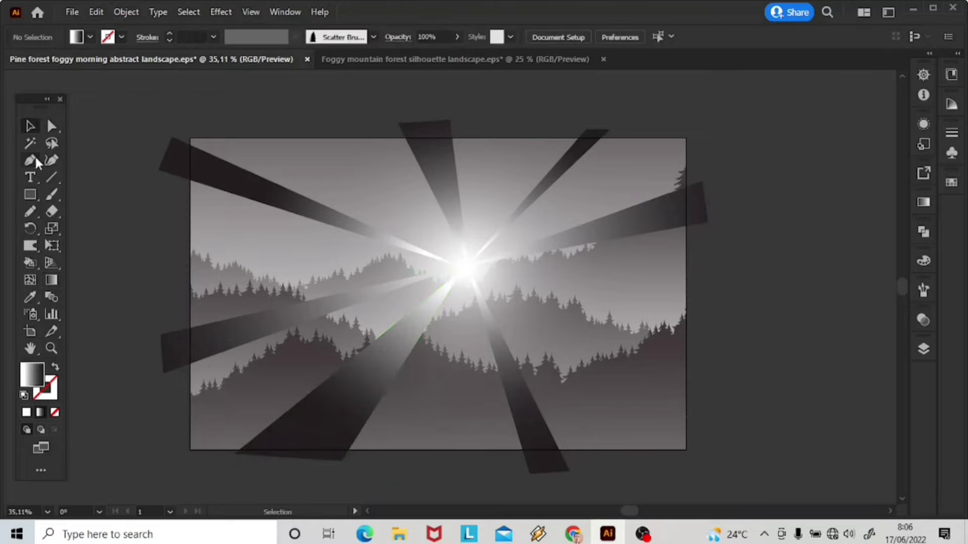
# Draw a sunbeam from the sun past the artboard's lower right edge, with its linear gradient darkening away from the sun.
pyautogui.click(33, 160)
pyautogui.click(714, 354)
pyautogui.click(473, 269)
pyautogui.click(713, 391)
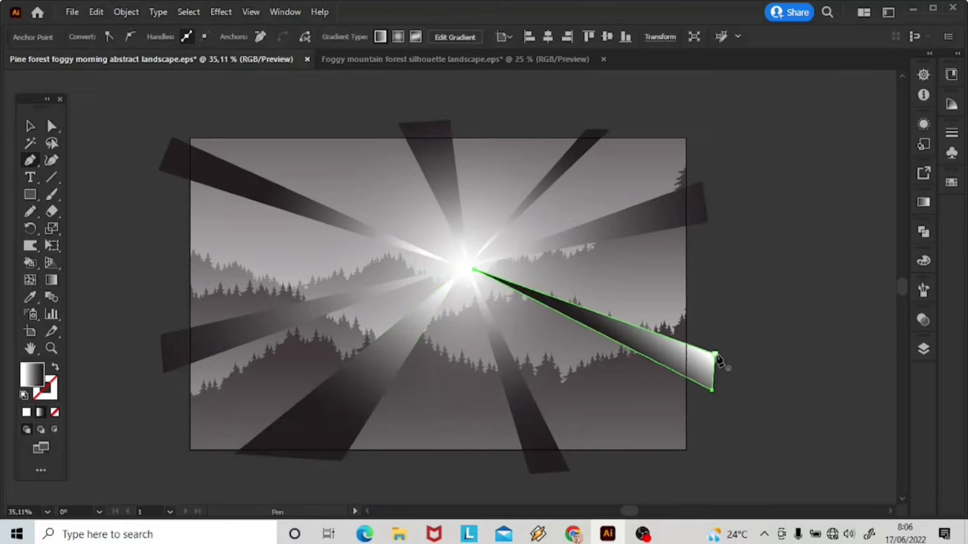
pyautogui.click(714, 355)
pyautogui.click(52, 280)
pyautogui.moveTo(422, 229); pyautogui.dragTo(705, 368)
pyautogui.click(33, 127)
pyautogui.click(724, 278)
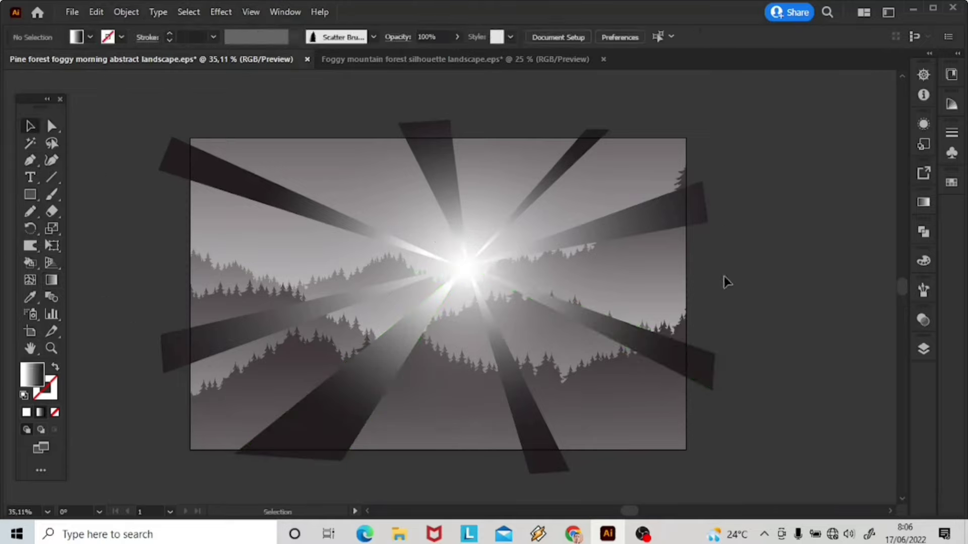
# Select the sunlight rectangle behind the sunbeams and lock it.
pyautogui.moveTo(418, 315); pyautogui.dragTo(421, 315)
pyautogui.hotkey('ctrl', '-')
pyautogui.click(255, 407)
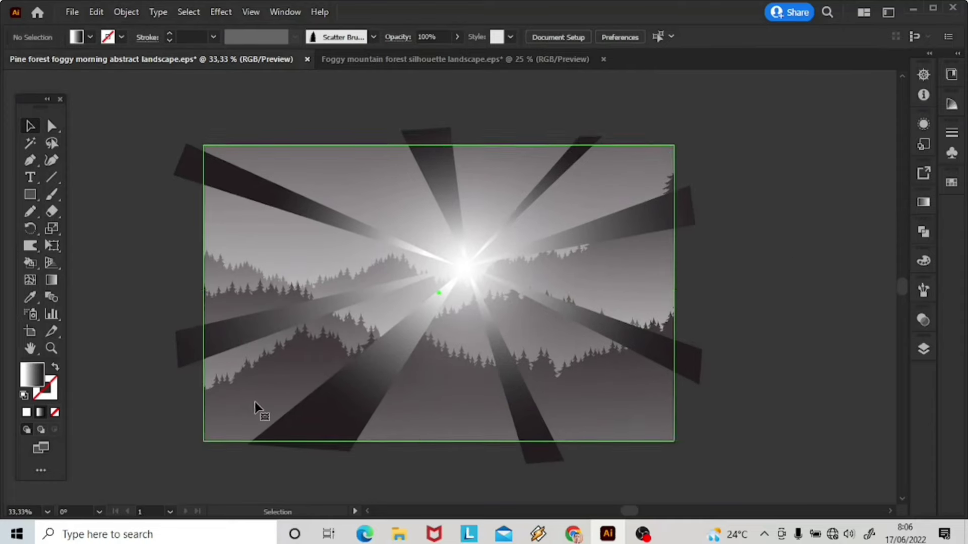
pyautogui.click(126, 12)
pyautogui.click(358, 106)
# Select all the sunbeams, set their blending mode to Screen and reduce their opacity to 56%.
pyautogui.hotkey('ctrl', 'a')
pyautogui.click(923, 320)
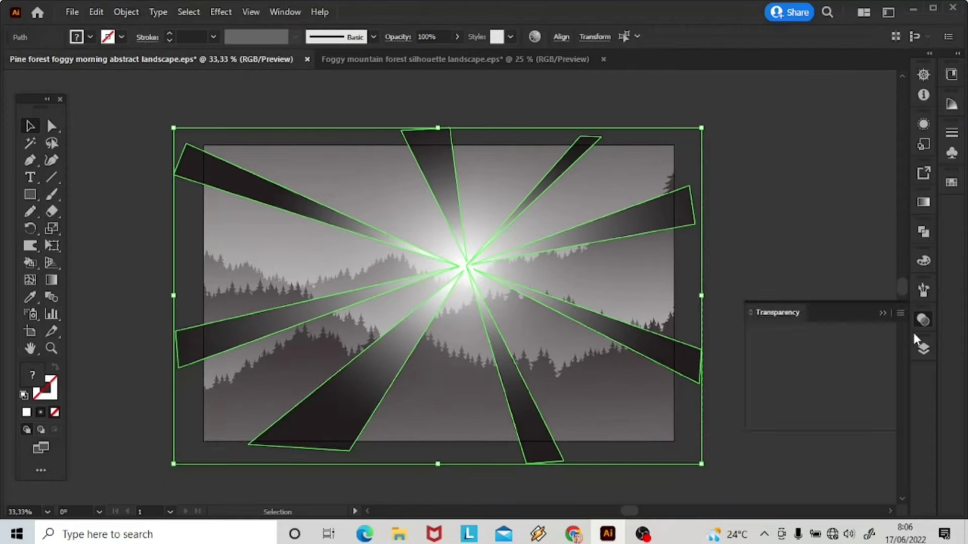
pyautogui.click(780, 334)
pyautogui.click(787, 156)
pyautogui.click(889, 335)
pyautogui.moveTo(888, 353); pyautogui.dragTo(860, 346)
pyautogui.click(834, 302)
# Reselect all the sunbeams and lower their opacity to about 42%.
pyautogui.hotkey('ctrl', '-')
pyautogui.hotkey('ctrl', '+')
pyautogui.moveTo(172, 90); pyautogui.dragTo(736, 466)
pyautogui.click(923, 320)
pyautogui.click(889, 335)
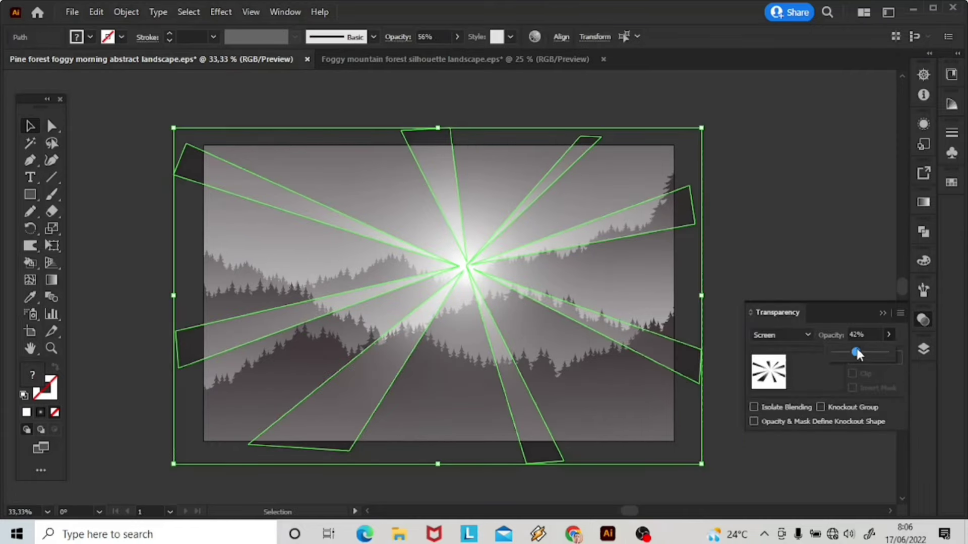
pyautogui.click(799, 313)
# Unlock the sunlight rectangle and clear the selection.
pyautogui.click(126, 12)
pyautogui.click(203, 120)
pyautogui.click(796, 190)
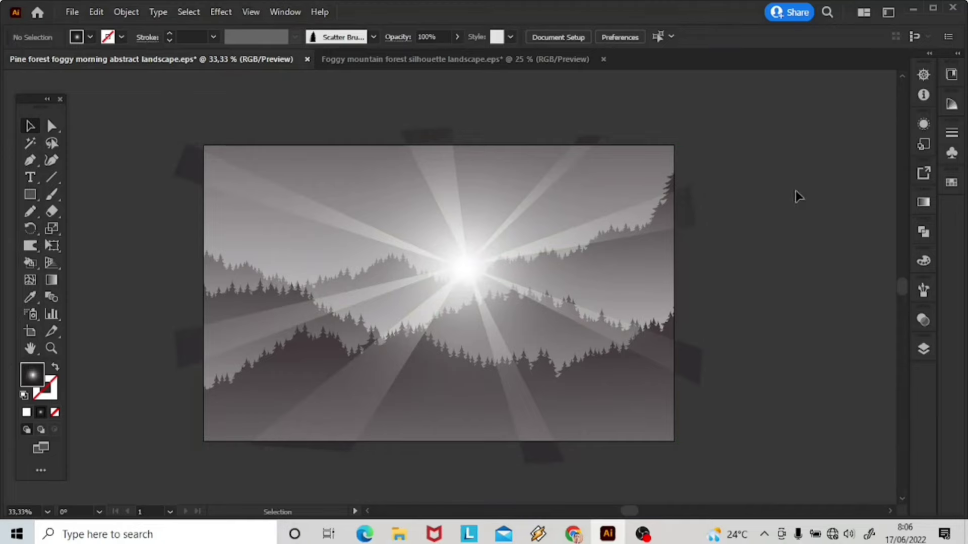
# Create a 1280 × 800 px rectangle over the sunbeams and centre it horizontally and vertically on the artboard.
pyautogui.click(35, 198)
pyautogui.click(439, 292)
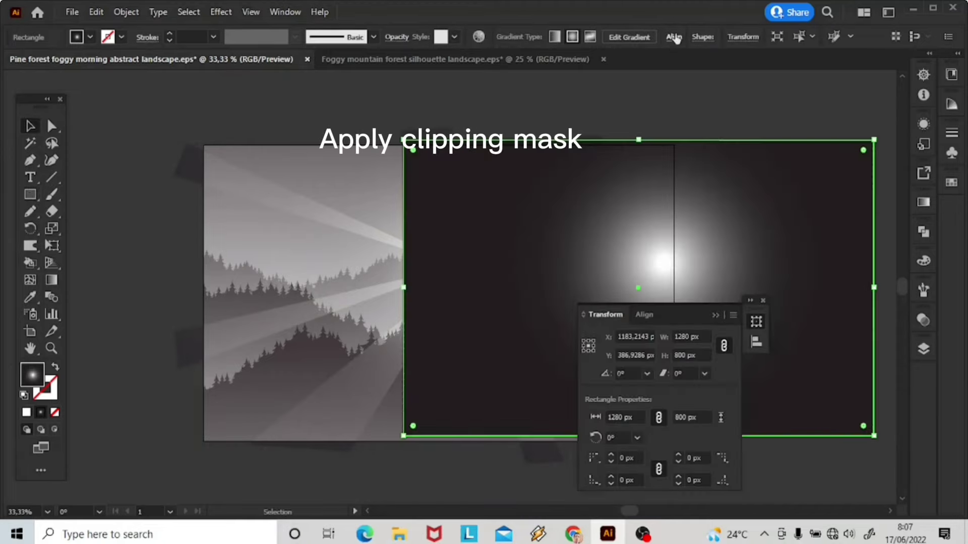
pyautogui.click(674, 37)
pyautogui.click(549, 77)
pyautogui.click(644, 77)
pyautogui.click(687, 313)
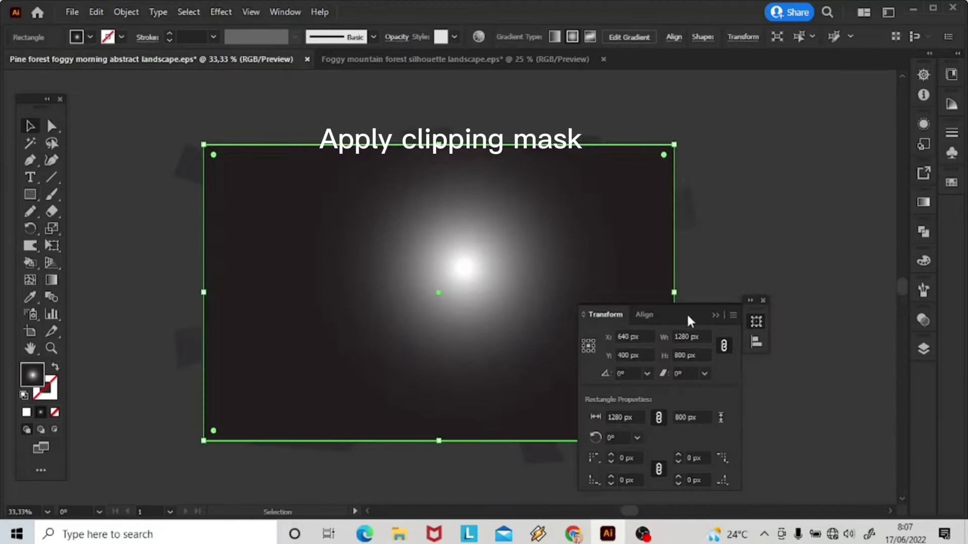
pyautogui.click(715, 315)
pyautogui.click(763, 300)
# Select all unlocked artwork and clip the sunlight and sunbeams to the rectangle with a clipping mask.
pyautogui.click(188, 12)
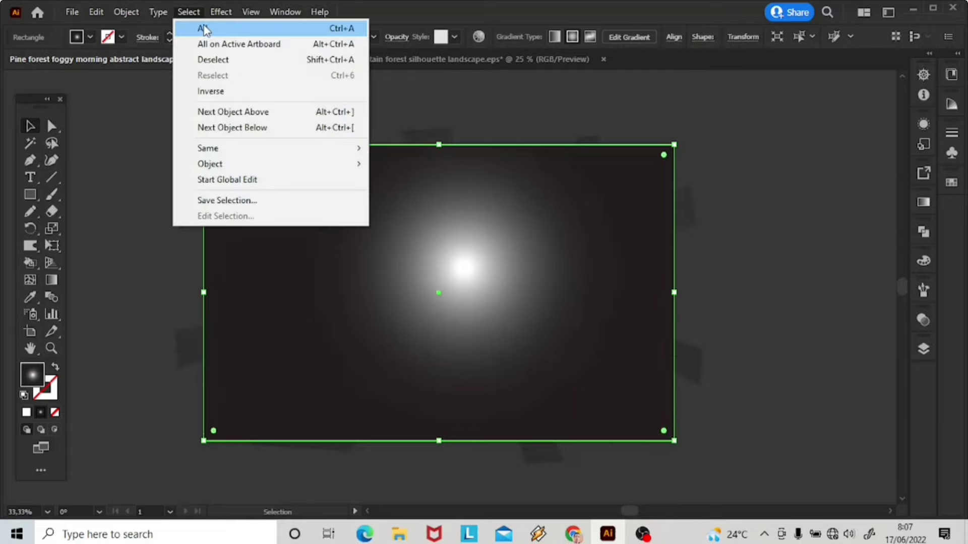
pyautogui.click(207, 28)
pyautogui.rightClick(639, 353)
pyautogui.click(710, 212)
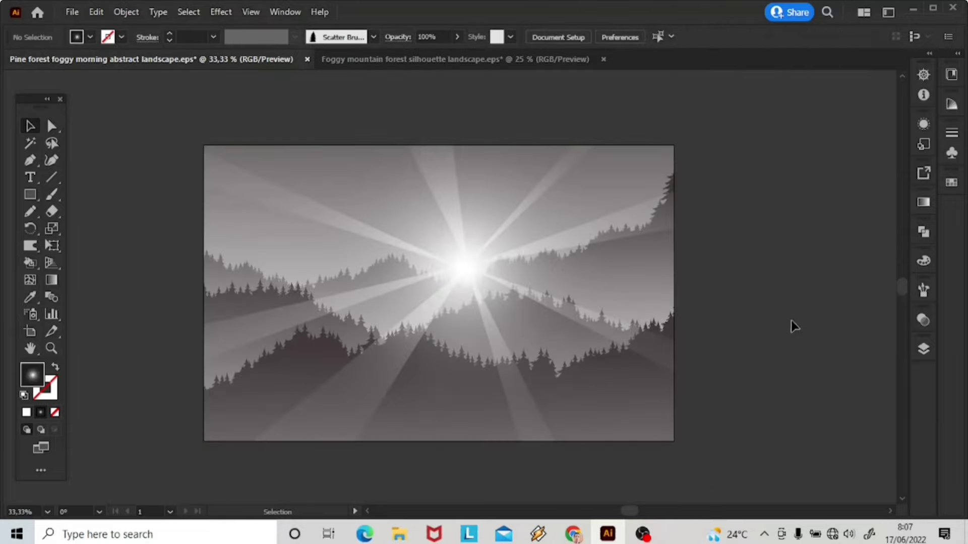
# Create another 1280 × 800 px rectangle above the clipped sunbeams and centre it on the artboard.
pyautogui.click(30, 195)
pyautogui.click(379, 186)
pyautogui.click(445, 292)
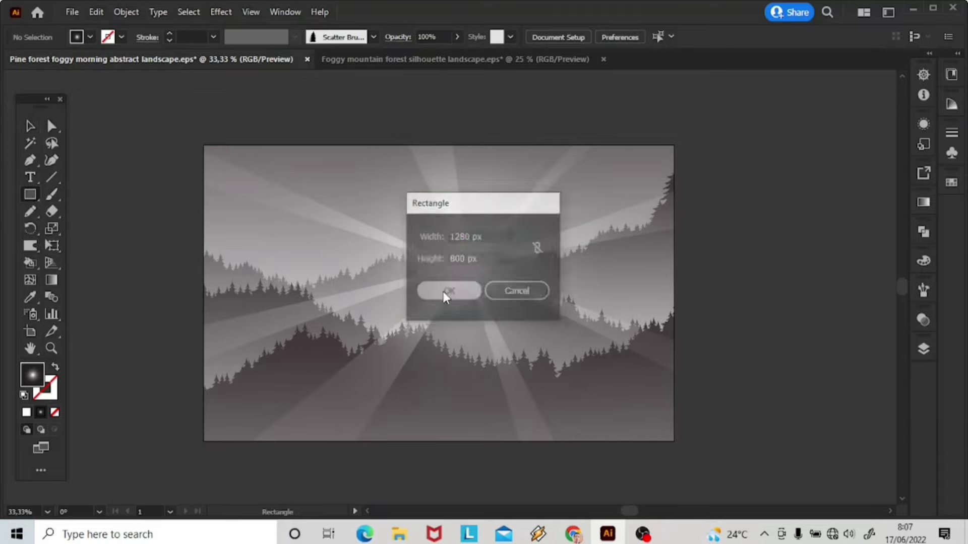
pyautogui.press('v')
pyautogui.click(674, 37)
pyautogui.click(550, 77)
pyautogui.click(643, 77)
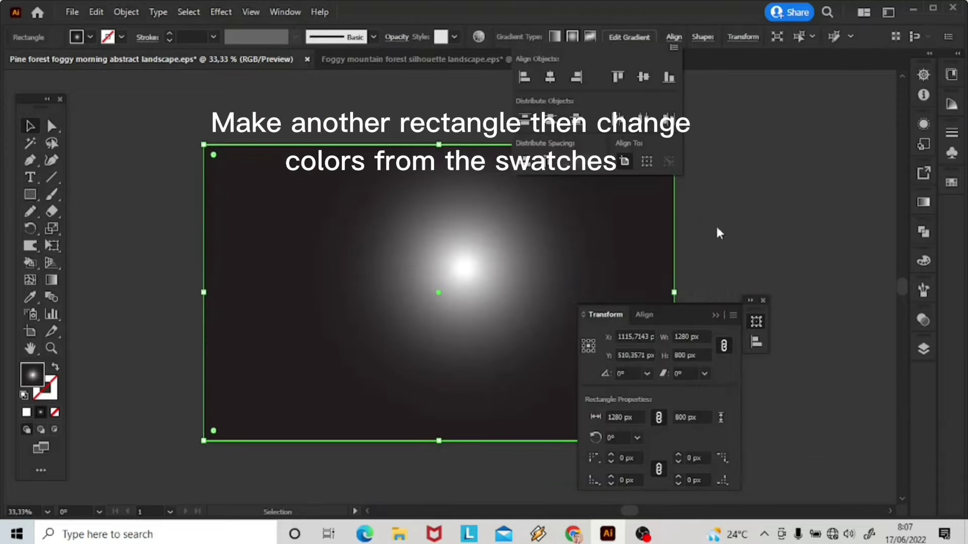
# Change the top rectangle's fill to a linear gradient running vertically from its upper edge to its lower edge.
pyautogui.click(716, 315)
pyautogui.click(763, 301)
pyautogui.click(554, 37)
pyautogui.click(51, 280)
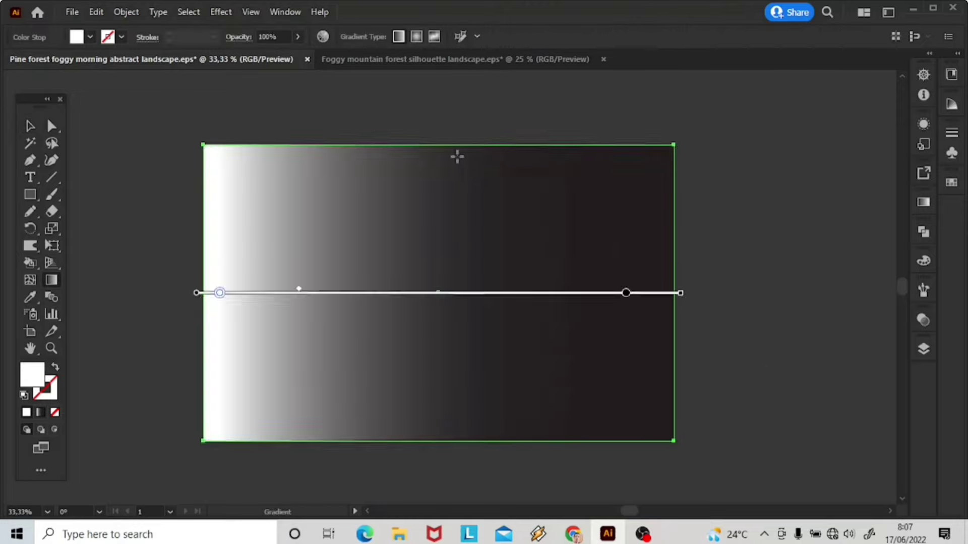
pyautogui.moveTo(458, 137); pyautogui.dragTo(461, 456)
pyautogui.press('v')
# Fill the top rectangle with the Foliage 19 gradient from the Foliage gradient swatch library.
pyautogui.click(952, 182)
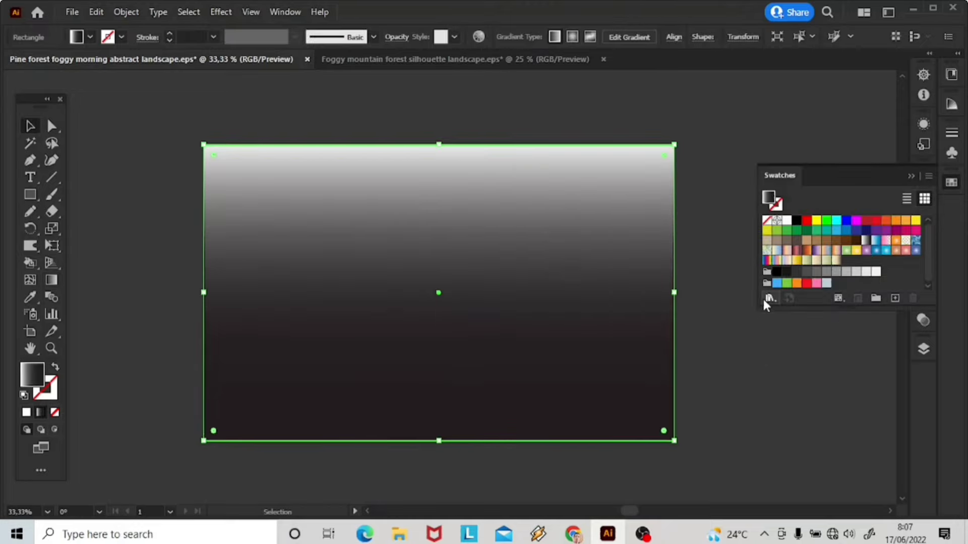
pyautogui.click(765, 300)
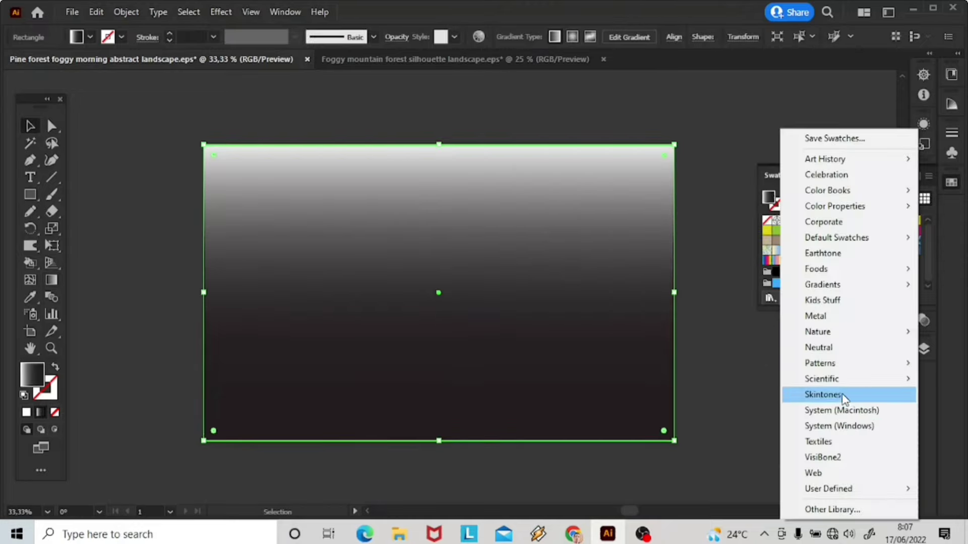
pyautogui.moveTo(860, 291)
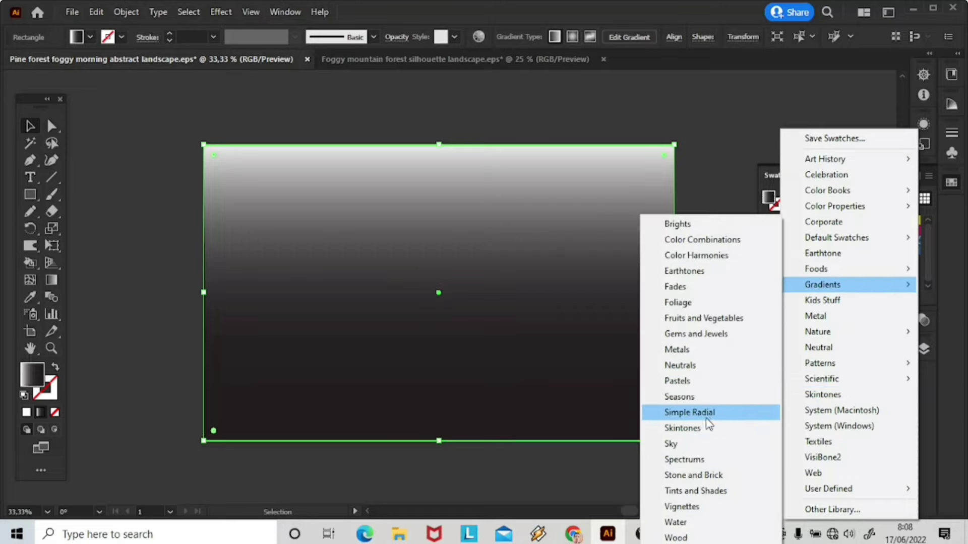
pyautogui.click(678, 302)
pyautogui.click(661, 375)
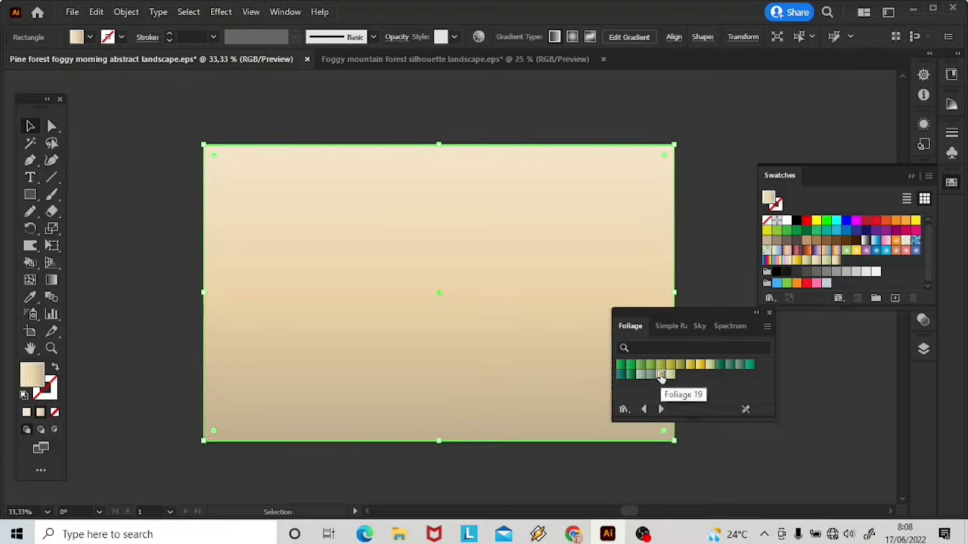
pyautogui.click(911, 176)
pyautogui.click(769, 313)
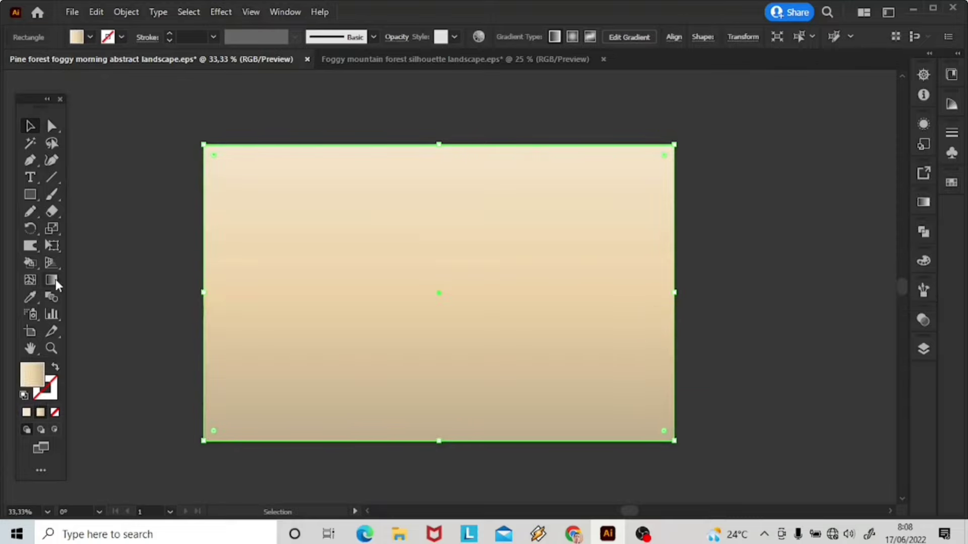
# Redraw the beige gradient vertically so it runs from just below the rectangle's upper edge to its lower edge.
pyautogui.click(51, 280)
pyautogui.moveTo(432, 444); pyautogui.dragTo(440, 235)
pyautogui.moveTo(513, 161); pyautogui.dragTo(512, 439)
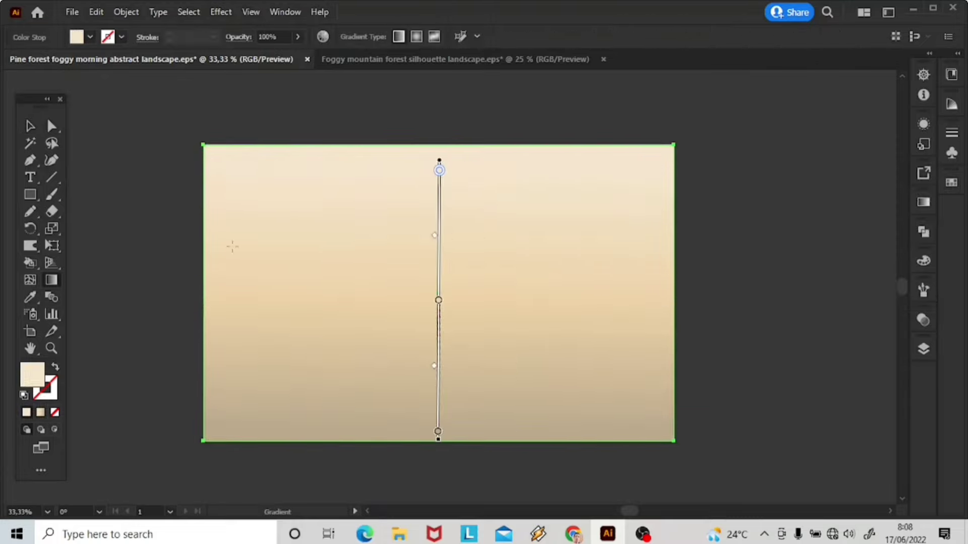
pyautogui.click(30, 125)
# Set the beige gradient rectangle's blending mode to Overlay so the landscape shows through.
pyautogui.click(923, 320)
pyautogui.click(786, 335)
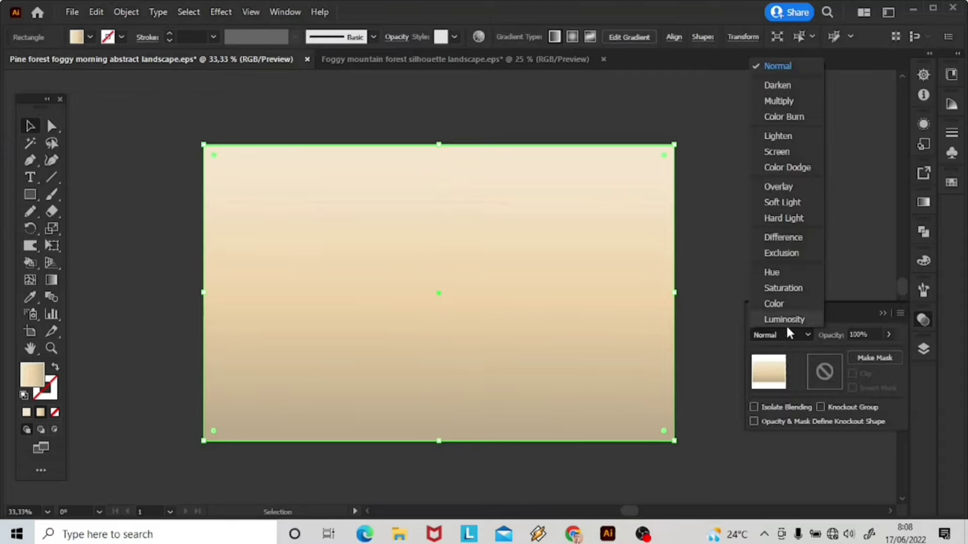
pyautogui.click(779, 185)
pyautogui.click(791, 245)
pyautogui.click(922, 320)
pyautogui.click(645, 331)
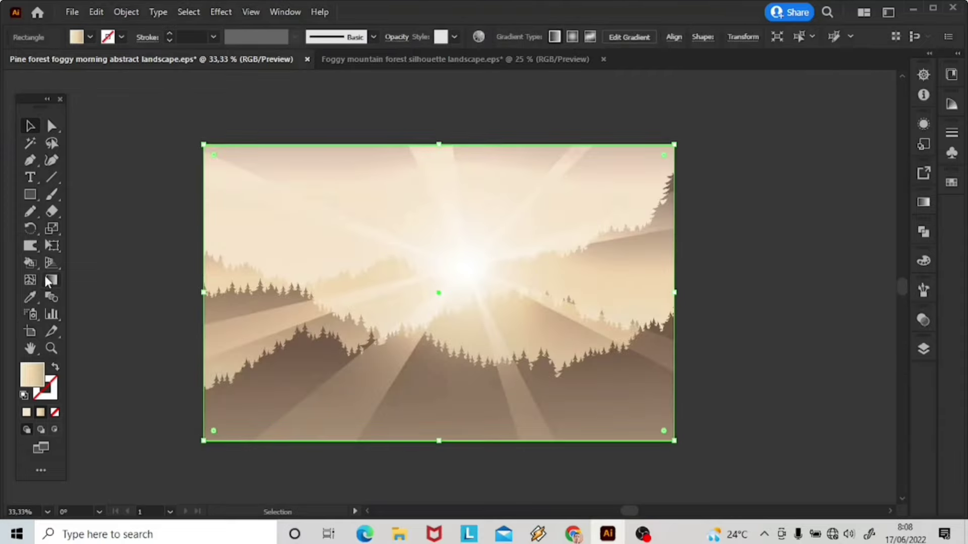
# Move the rectangle's middle gradient stop upward to about sun height and clear the selection.
pyautogui.click(51, 280)
pyautogui.moveTo(438, 301); pyautogui.dragTo(438, 255)
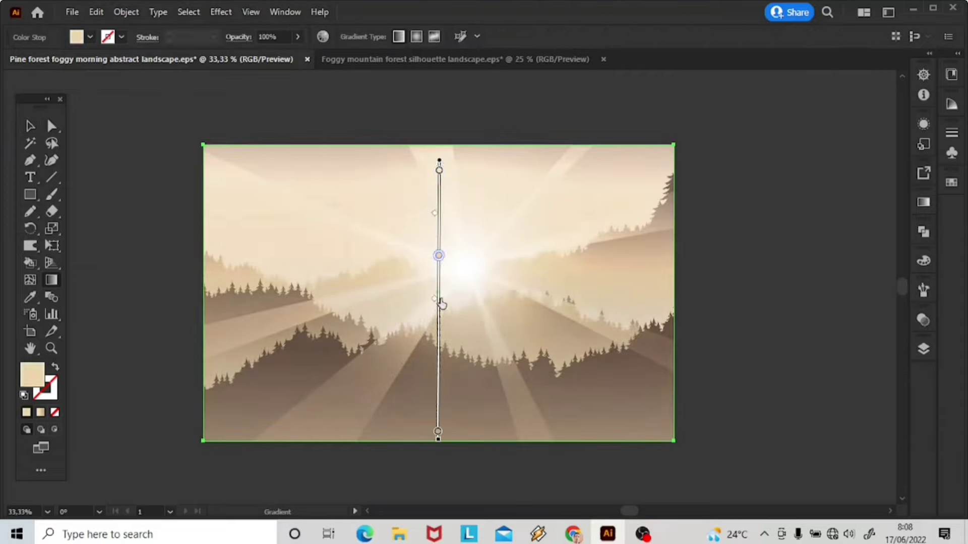
pyautogui.click(29, 126)
pyautogui.click(779, 352)
pyautogui.hotkey('ctrl', '=')
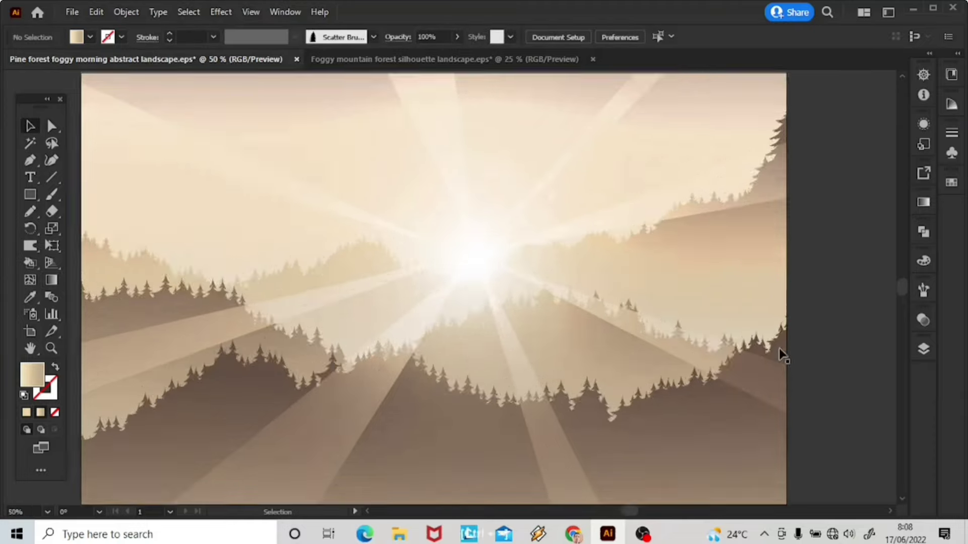
pyautogui.click(51, 349)
pyautogui.hotkey('ctrl', '0')
pyautogui.click(29, 126)
# Examine the paths inside Layer 2's clip group, then collapse the layer and clear the selection.
pyautogui.click(923, 349)
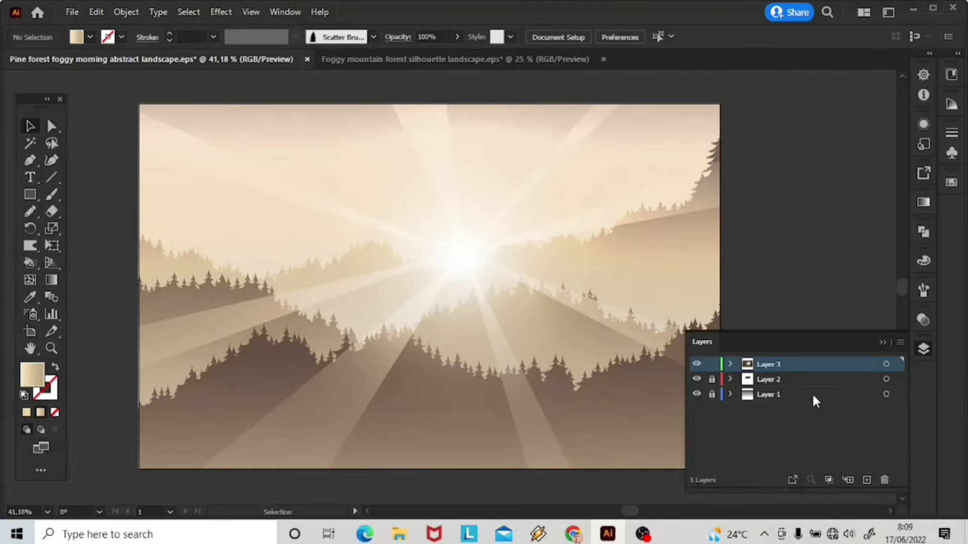
pyautogui.click(729, 380)
pyautogui.click(748, 394)
pyautogui.click(878, 425)
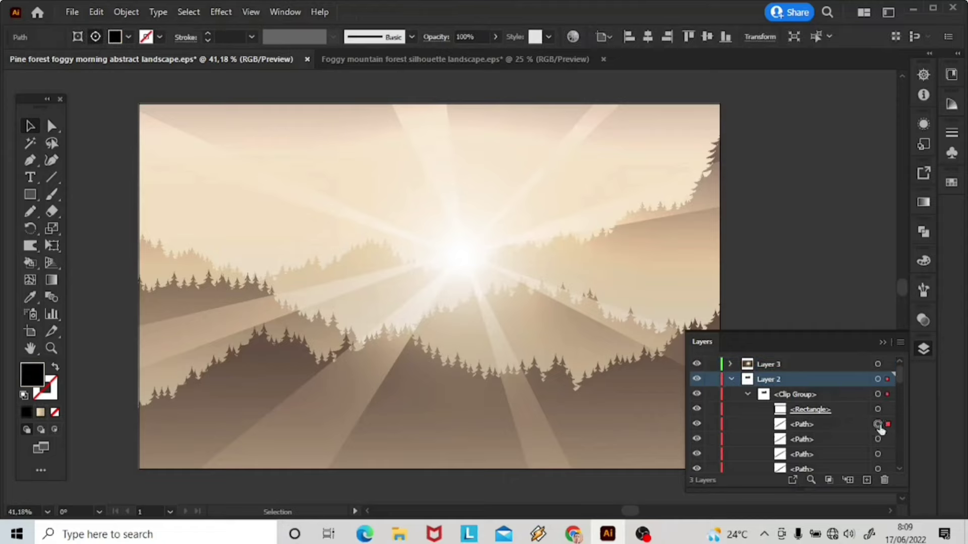
pyautogui.click(731, 379)
pyautogui.click(731, 379)
pyautogui.scroll(-3, 810, 417)
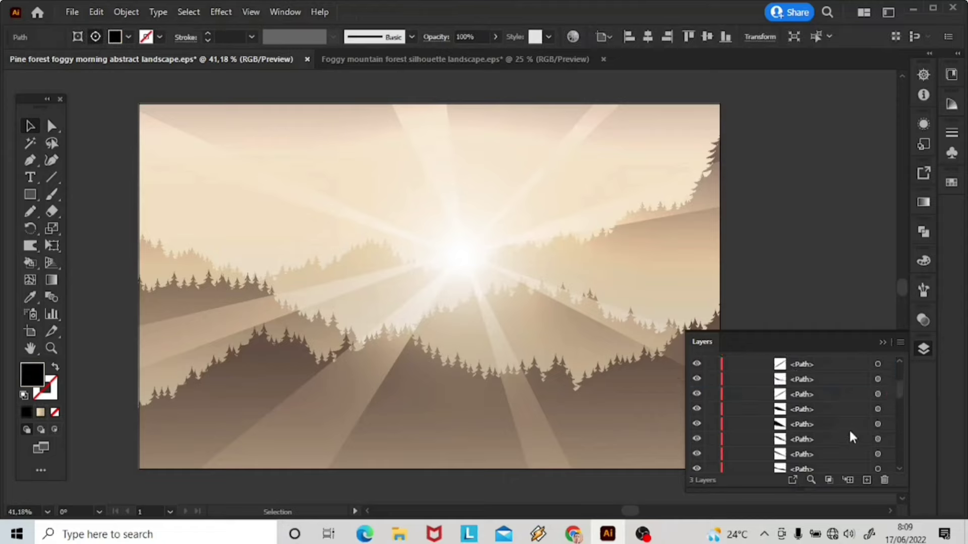
pyautogui.scroll(5, 866, 440)
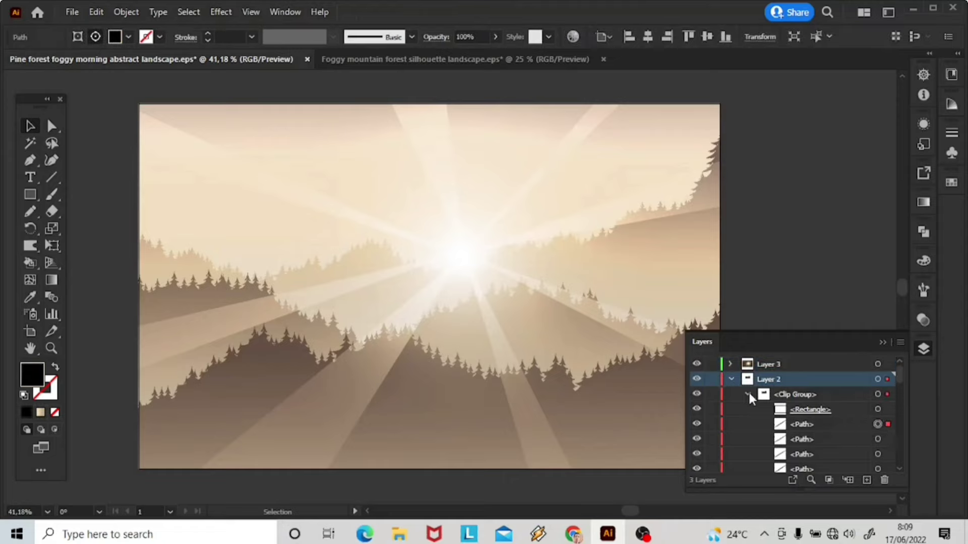
pyautogui.click(748, 394)
pyautogui.click(731, 379)
pyautogui.hotkey('ctrl', 'shift', 'a')
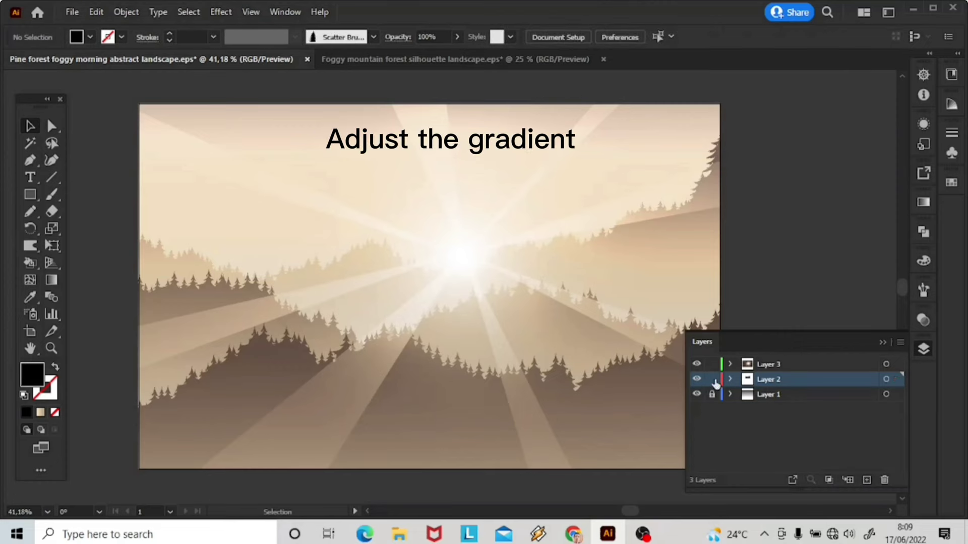
# Select the sunbeam paths in Layer 3's clip group, reduce their opacity to 30%, and clear the selection.
pyautogui.click(730, 363)
pyautogui.click(885, 395)
pyautogui.click(748, 394)
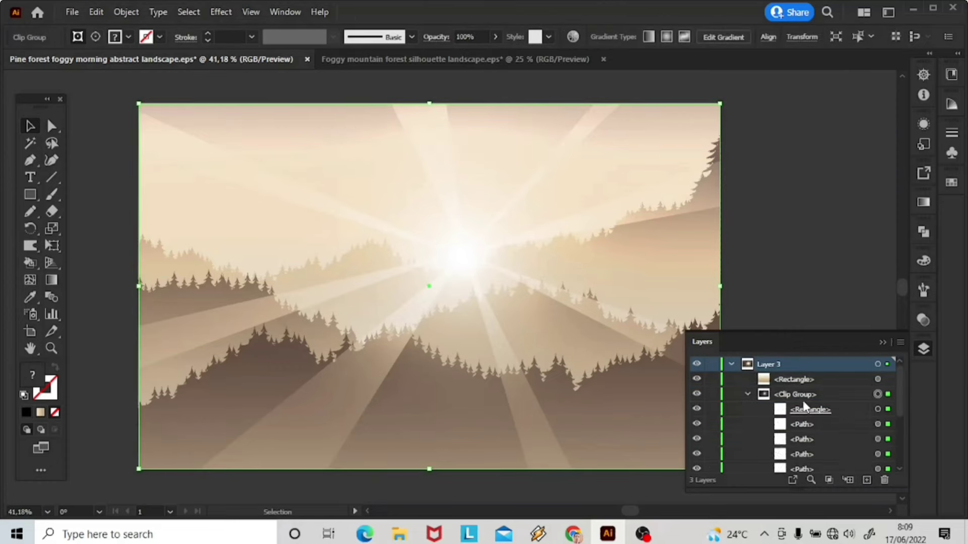
pyautogui.click(878, 424)
pyautogui.scroll(-5, 903, 455)
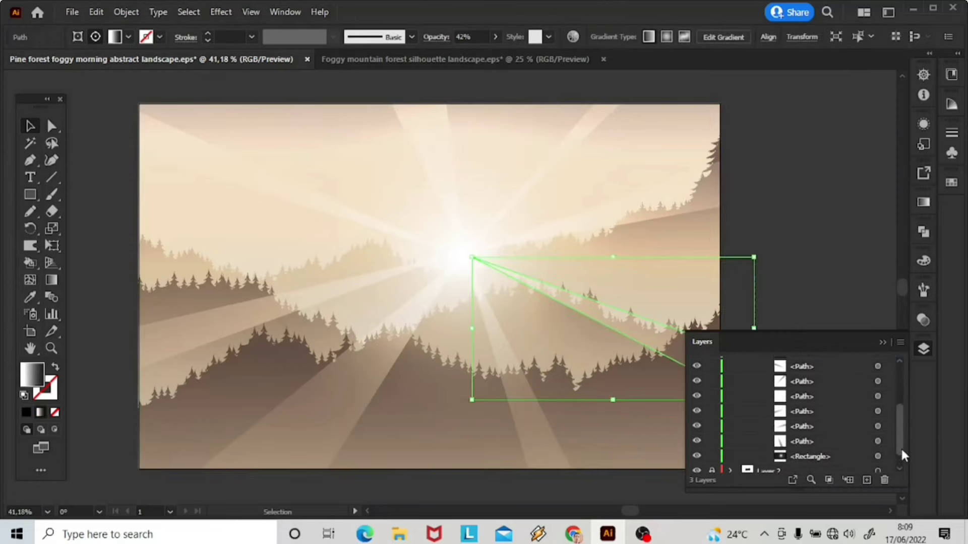
pyautogui.moveTo(903, 456); pyautogui.dragTo(904, 461)
pyautogui.keyDown('shift'); pyautogui.click(878, 429); pyautogui.keyUp('shift')
pyautogui.click(882, 342)
pyautogui.click(922, 319)
pyautogui.click(889, 335)
pyautogui.moveTo(856, 352); pyautogui.dragTo(849, 353)
pyautogui.click(882, 313)
pyautogui.click(833, 317)
pyautogui.hotkey('ctrl', '-')
pyautogui.hotkey('ctrl', '-')
pyautogui.hotkey('ctrl', '=')
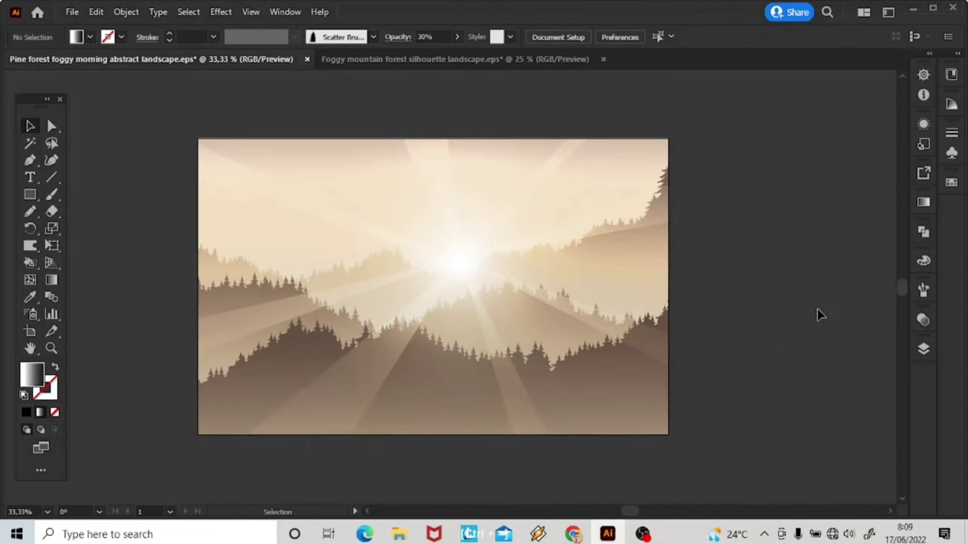
# Recolor Layer 3's top gradient rectangle by lowering the brightness of its darkest beige colour.
pyautogui.press('F7')
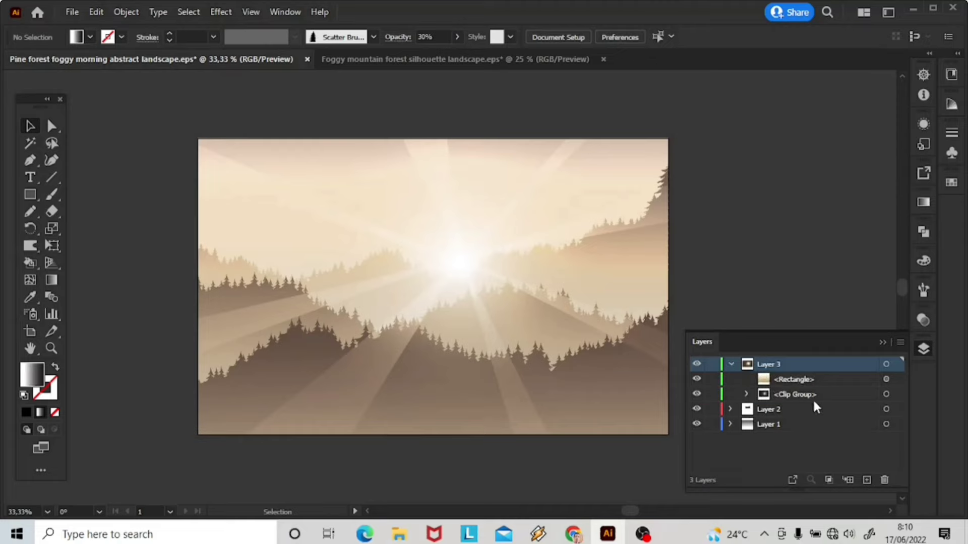
pyautogui.click(886, 379)
pyautogui.click(478, 36)
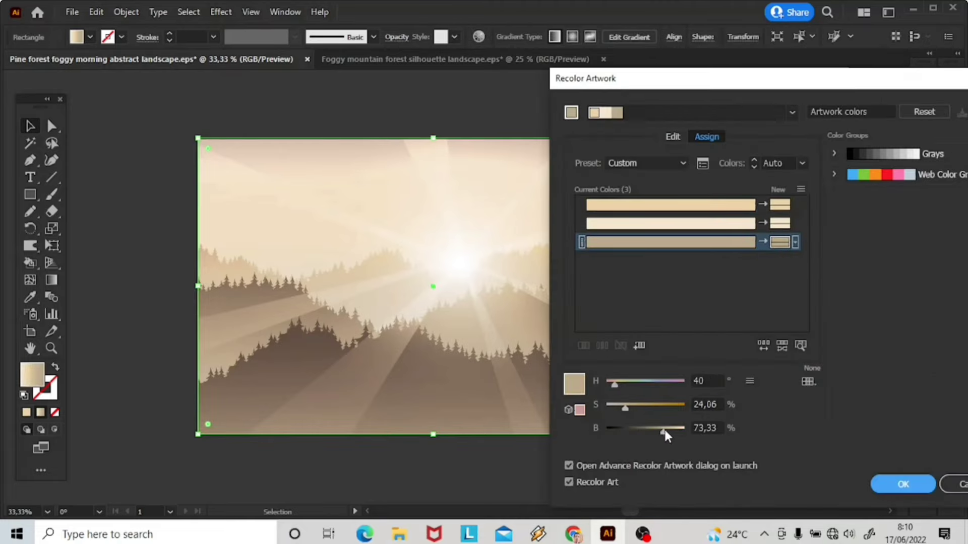
pyautogui.moveTo(665, 430); pyautogui.dragTo(654, 427)
pyautogui.click(903, 484)
# Shift the top rectangle's gradient upward, lower its middle colour stop to just above the sun, and clear the selection.
pyautogui.press('g')
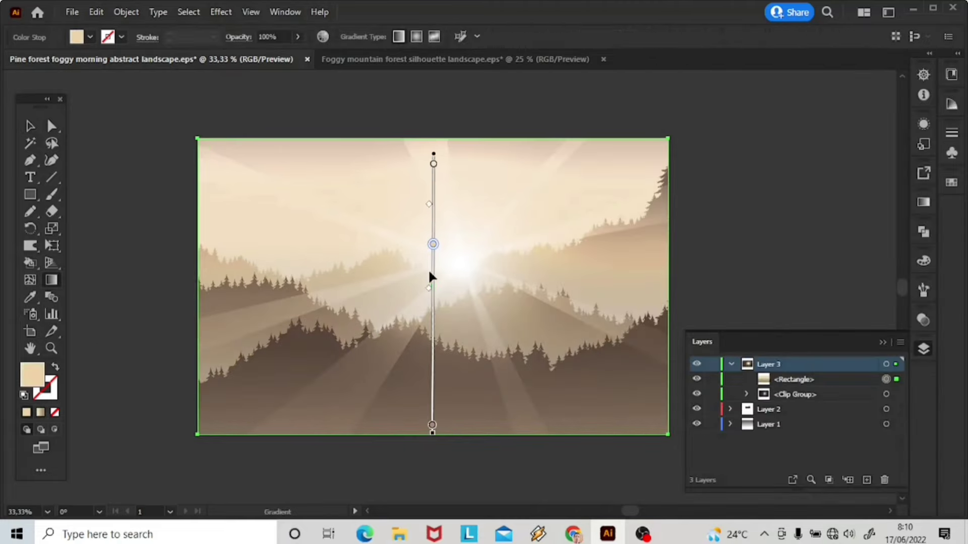
pyautogui.moveTo(430, 275); pyautogui.dragTo(440, 280)
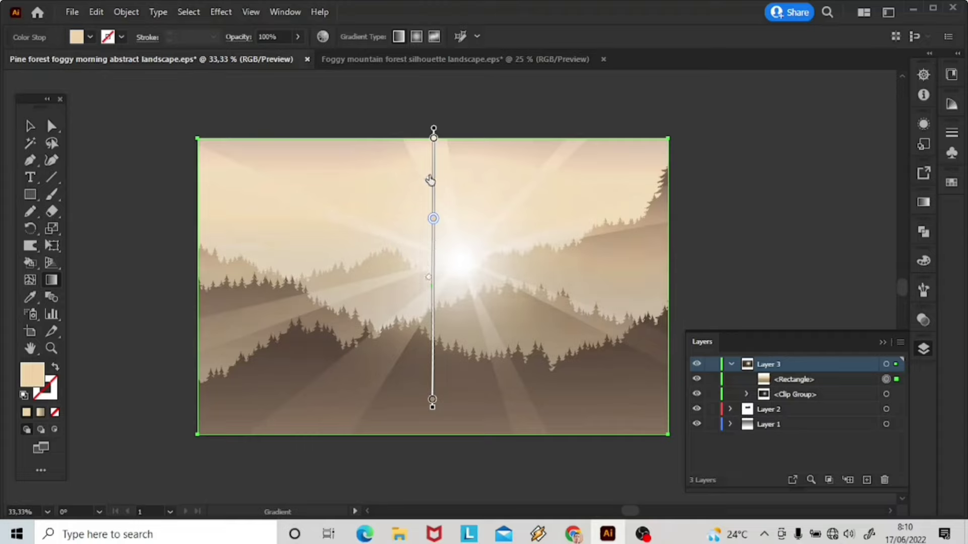
pyautogui.moveTo(433, 226); pyautogui.dragTo(434, 243)
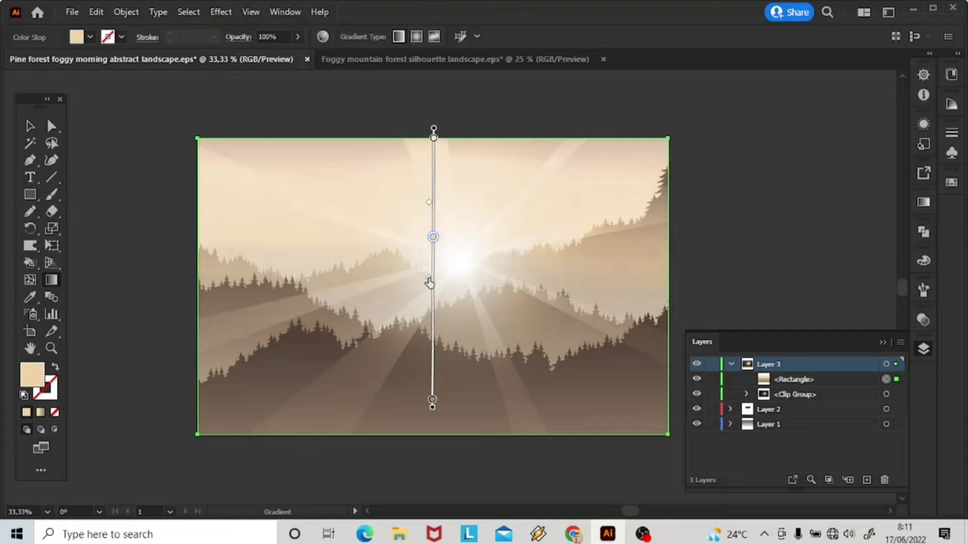
pyautogui.click(31, 127)
pyautogui.click(766, 282)
pyautogui.click(922, 349)
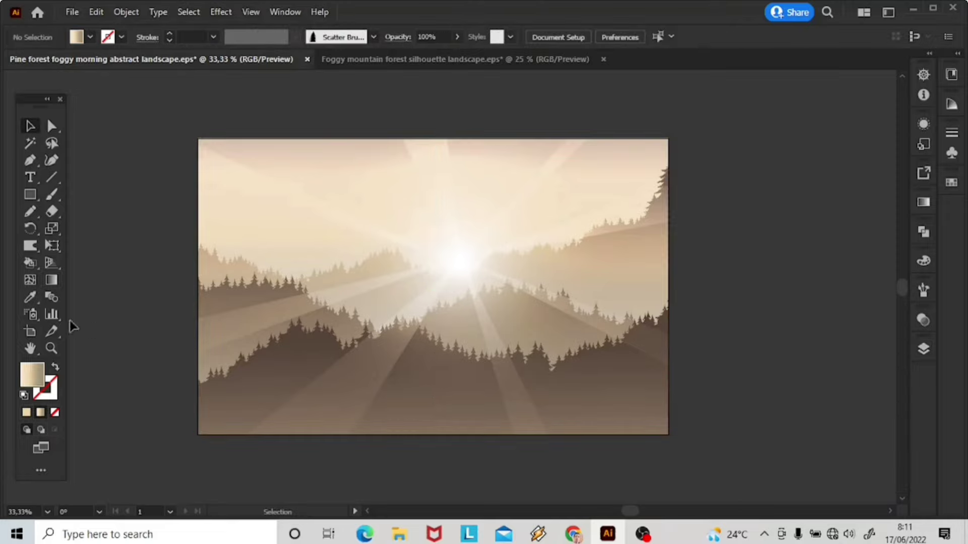